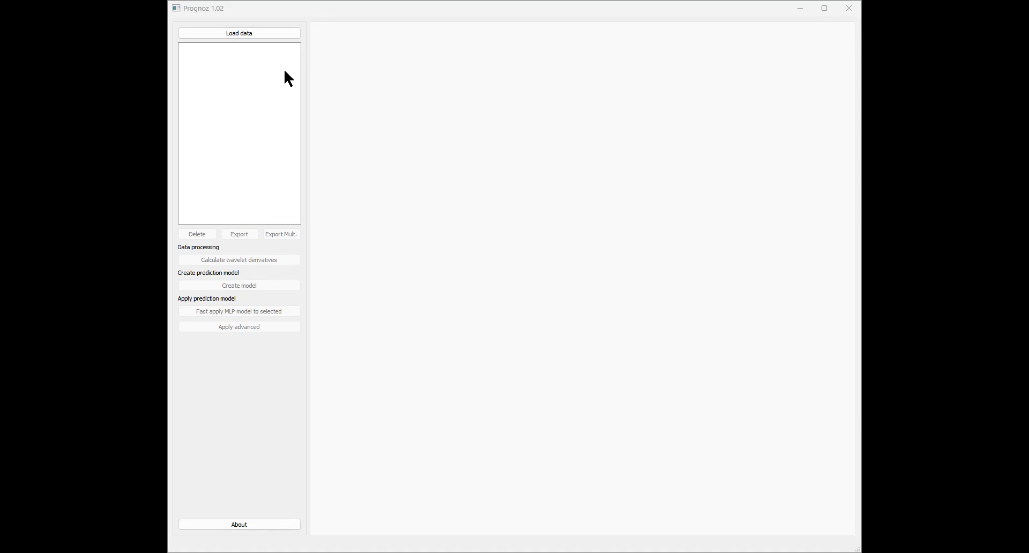
Step: Load the raster data from the test_data folder in the Prognoz project directory
left_click(232, 33)
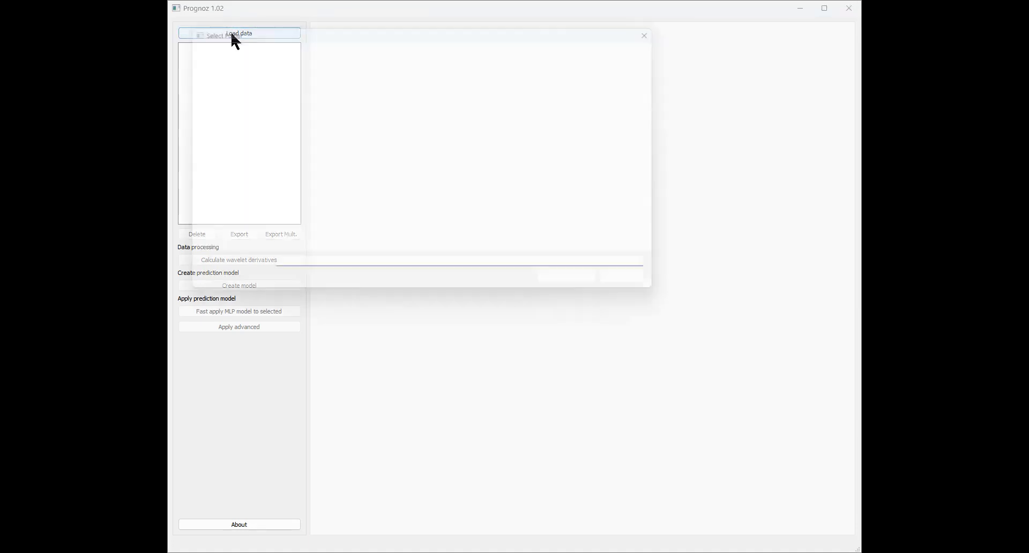
left_click(299, 122)
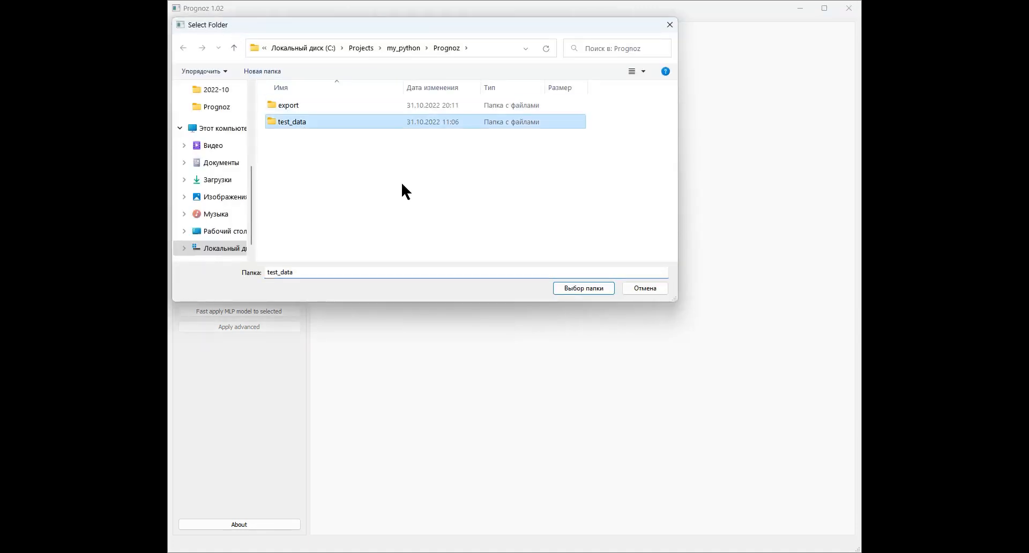
left_click(586, 288)
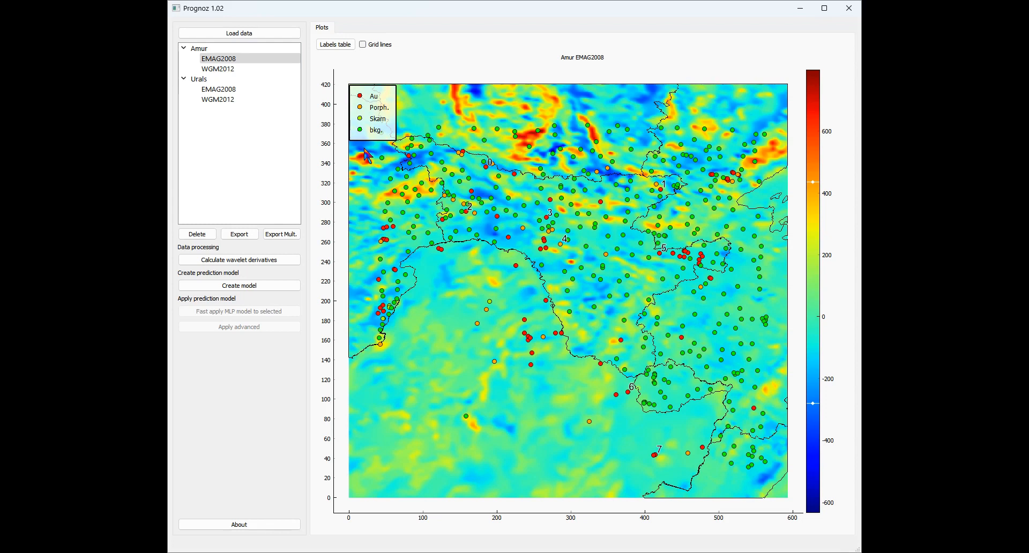
Step: Hide the Porph., Skarn and bkg. deposit groups on the Amur EMAG2008 map so only Au is shown
left_click(363, 99)
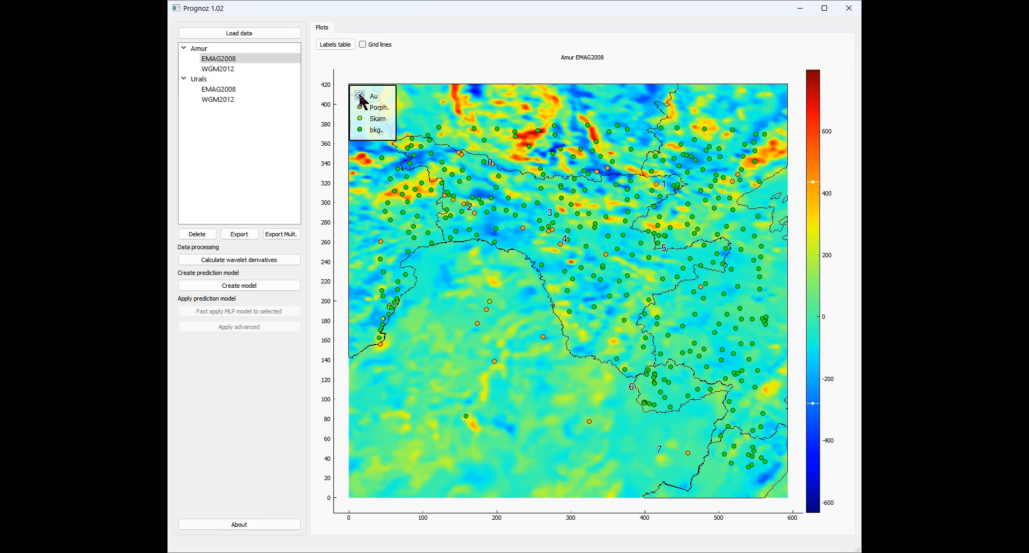
left_click(362, 108)
left_click(363, 119)
left_click(361, 133)
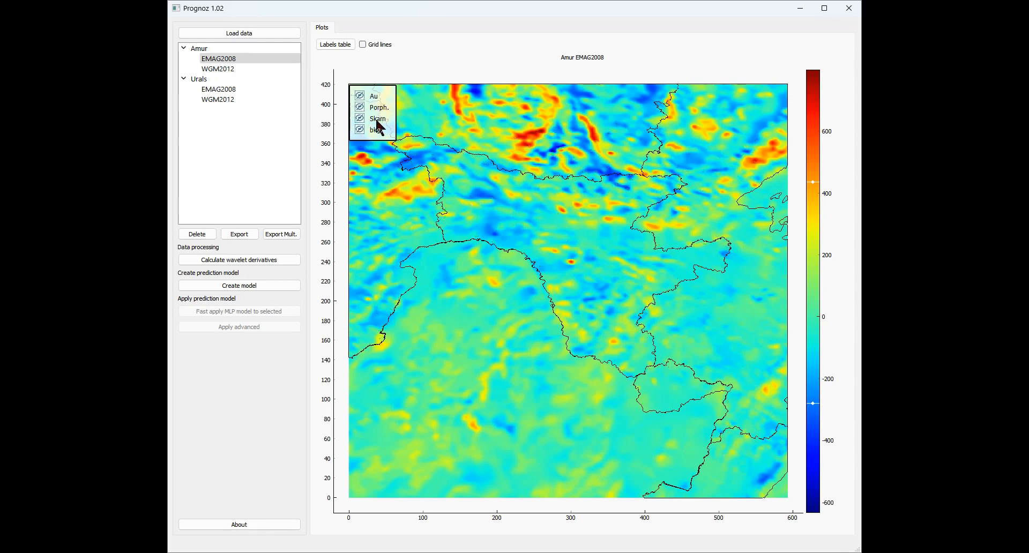
left_click(362, 98)
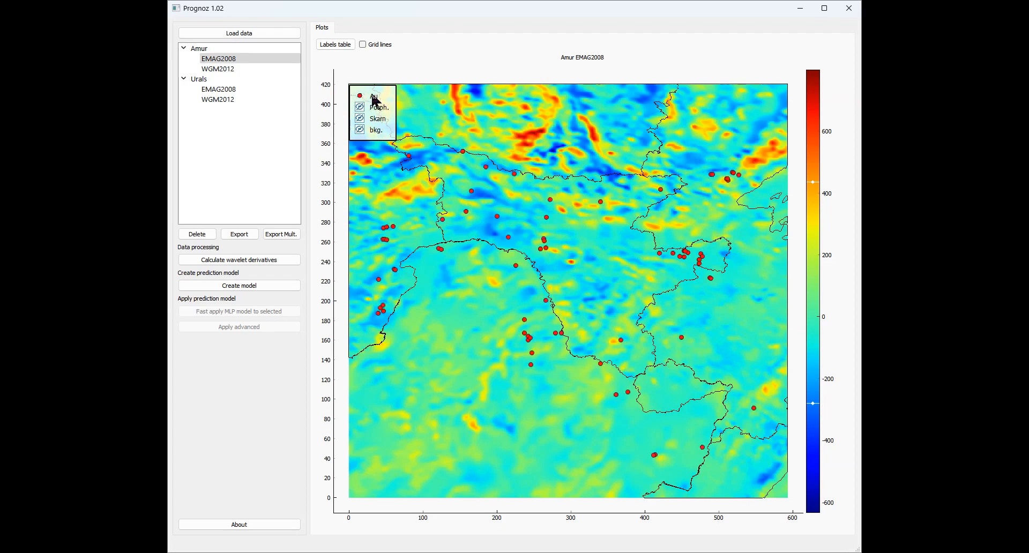
Step: Turn on the grid lines on the Amur EMAG2008 map, inspect them close up, and turn them off again
left_click(363, 45)
scroll(568, 240, "up", 6)
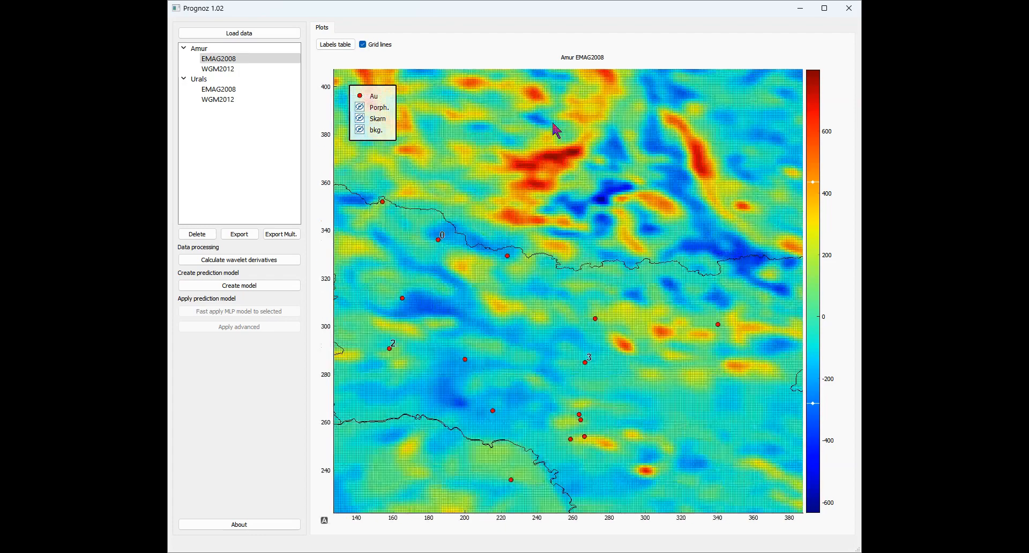
scroll(541, 211, "down", 2)
scroll(541, 212, "down", 6)
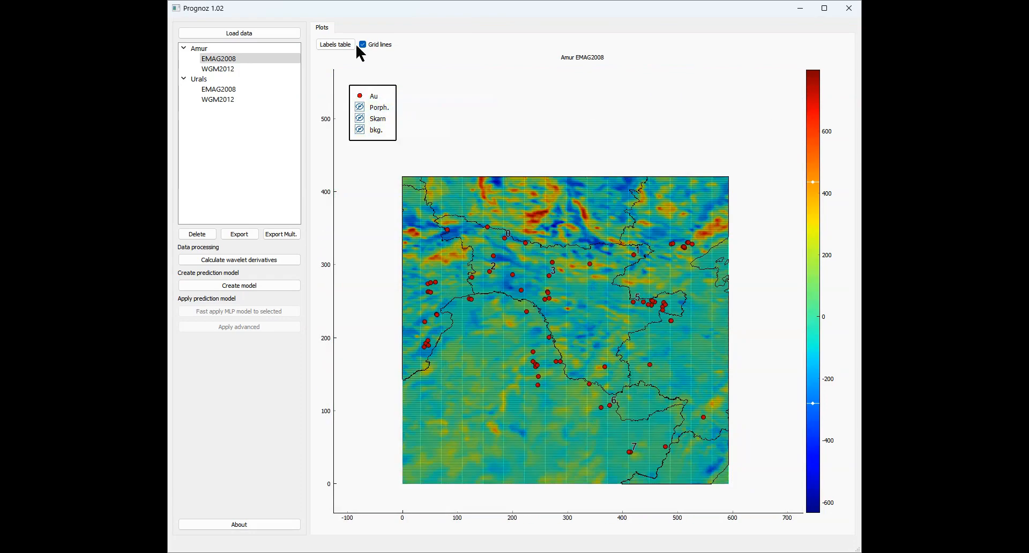
left_click(363, 45)
Step: Look around the Amur EMAG2008 map at different positions and scales, and restore the view of its full extent
scroll(535, 271, "up", 1)
scroll(535, 271, "down", 4)
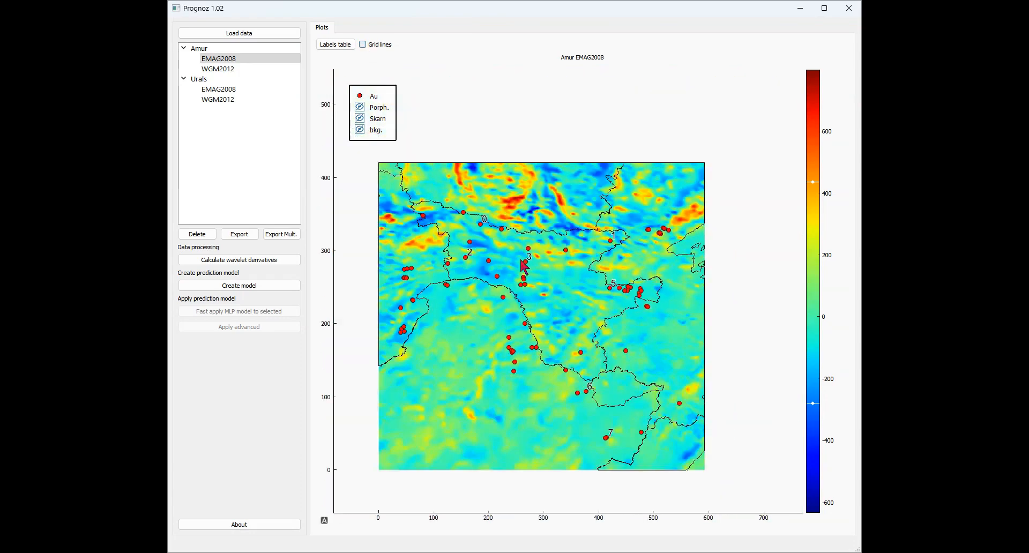
left_click_drag(523, 268, 571, 230)
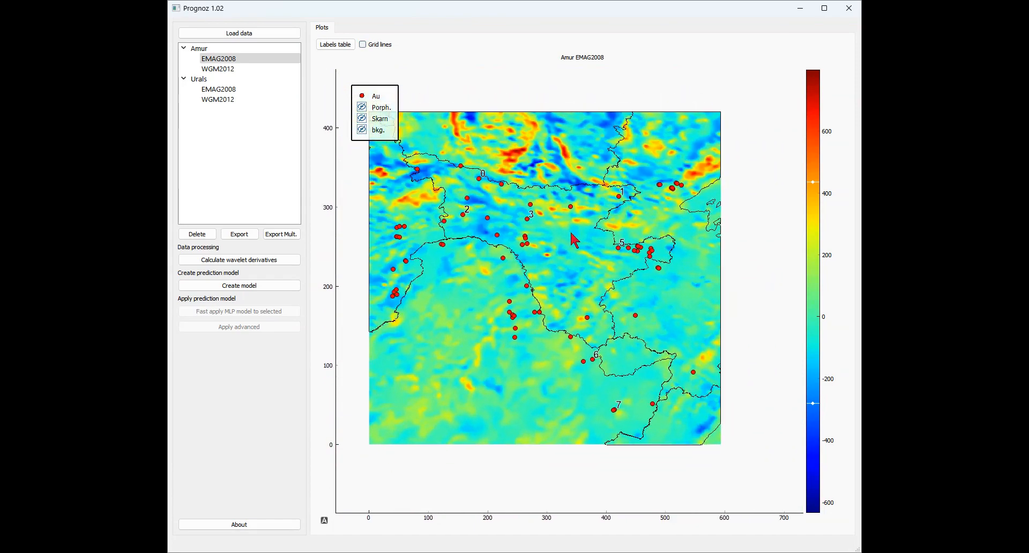
mouse_move(815, 248)
left_mouse_down()
mouse_move(817, 199)
mouse_move(820, 246)
left_mouse_up()
left_click(324, 520)
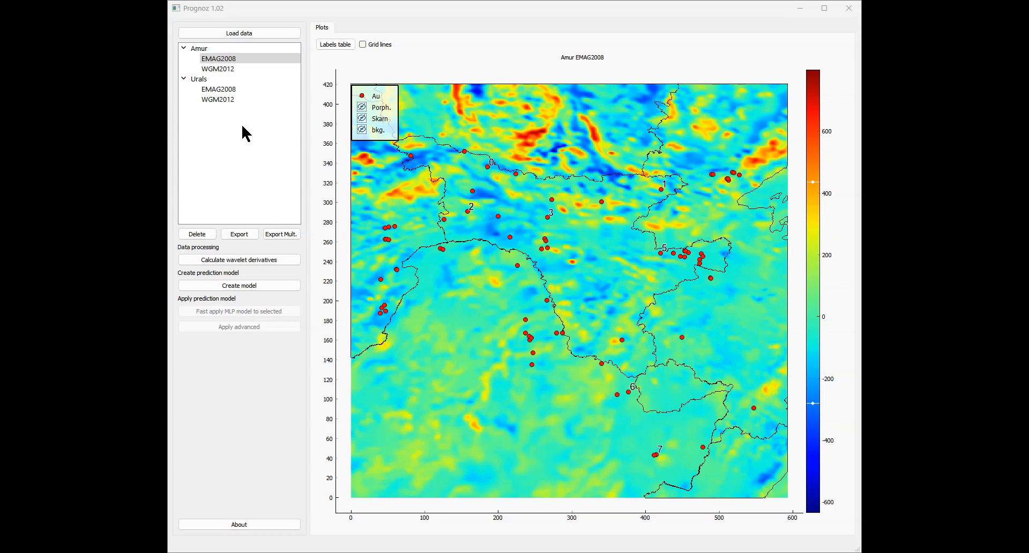
Step: Display the Amur WGM2012 raster and toggle the visibility of its bkg. and Au deposit groups
left_click(237, 61)
left_click(234, 68)
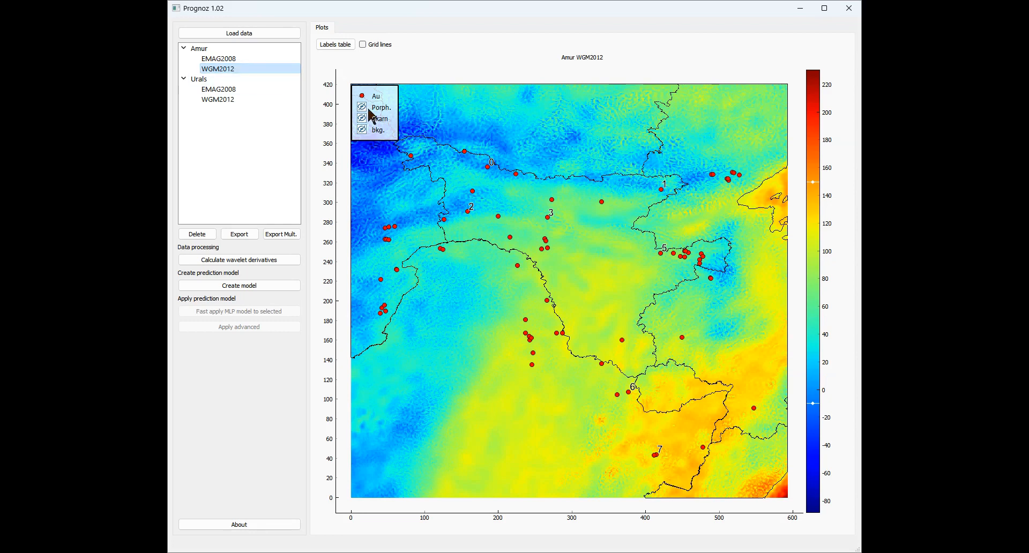
left_click(363, 134)
left_click(363, 134)
left_click(362, 96)
left_click(363, 97)
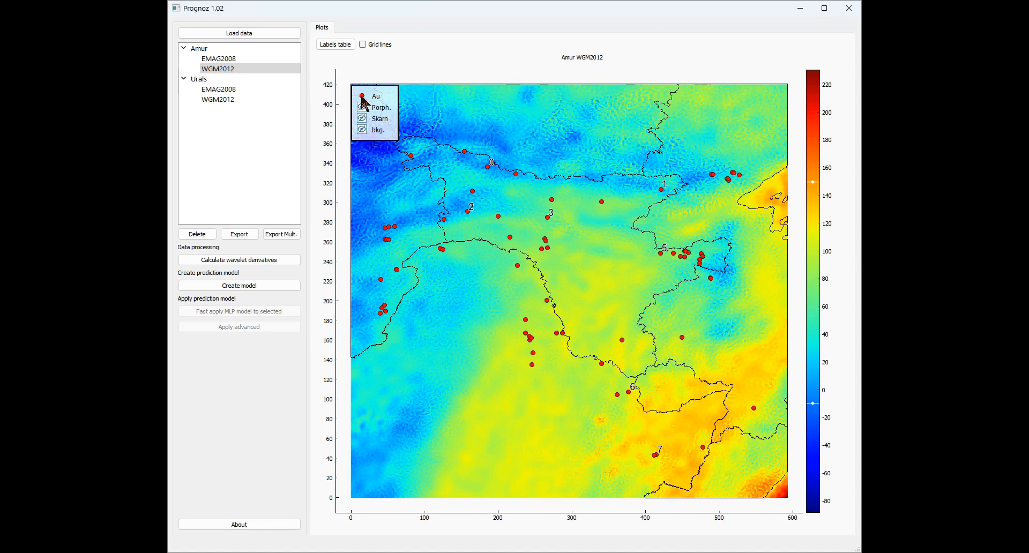
Step: Calculate haar wavelet derivatives of EMAG2008 and WGM2012 with moving window size 5, and display Amur's WGM2012 haar d lvl-1 sz-5 STD raster
left_click(270, 260)
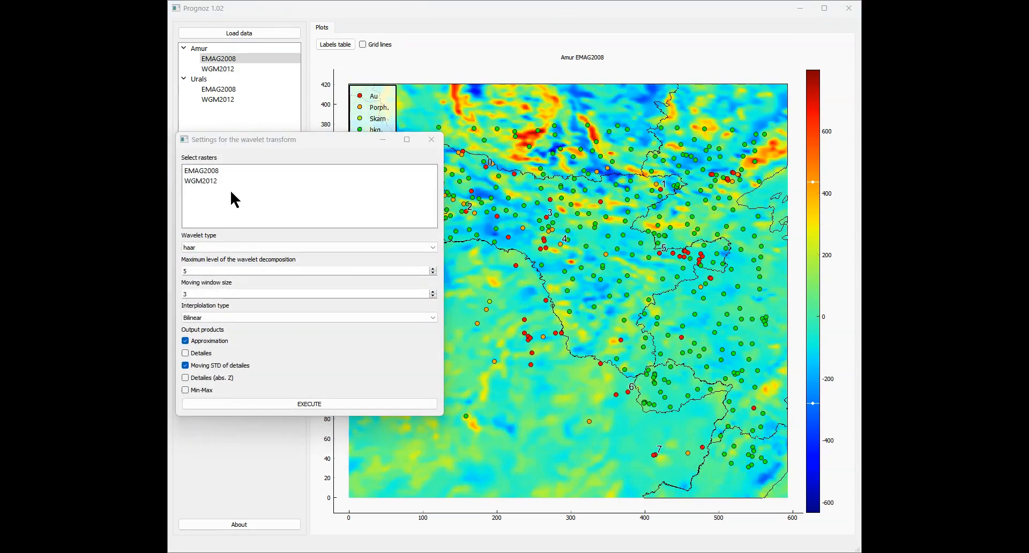
left_click_drag(214, 171, 216, 180)
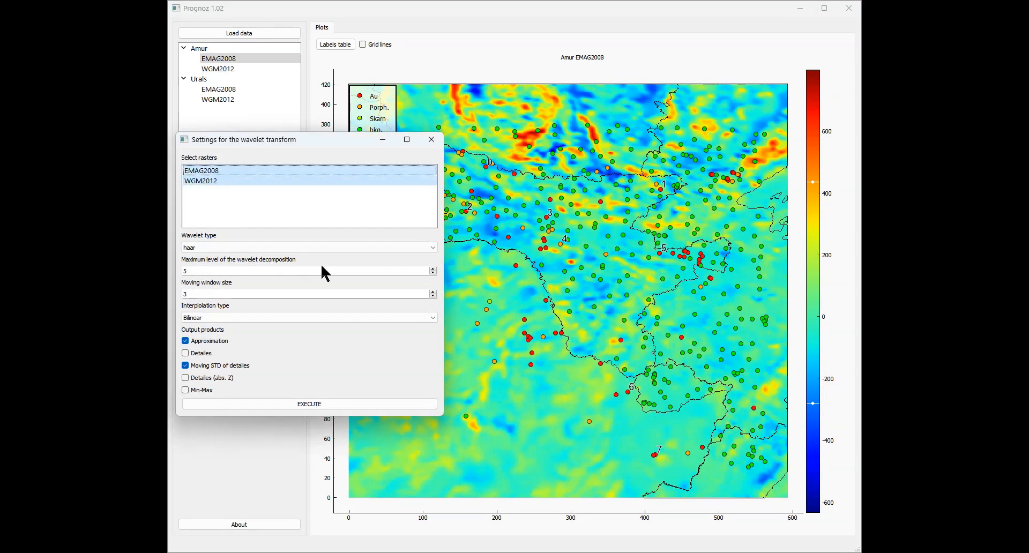
left_click(433, 292)
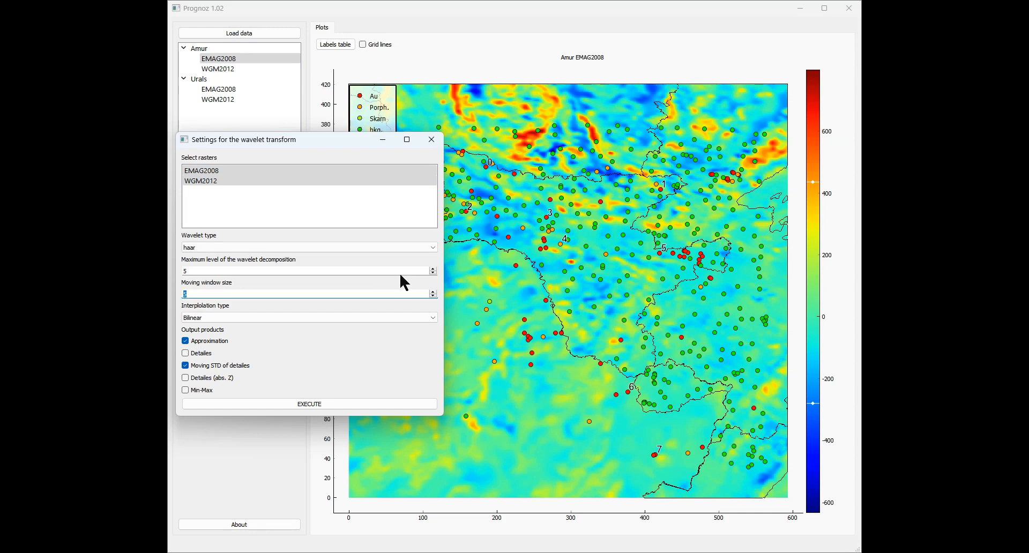
left_click(276, 405)
left_click(195, 68)
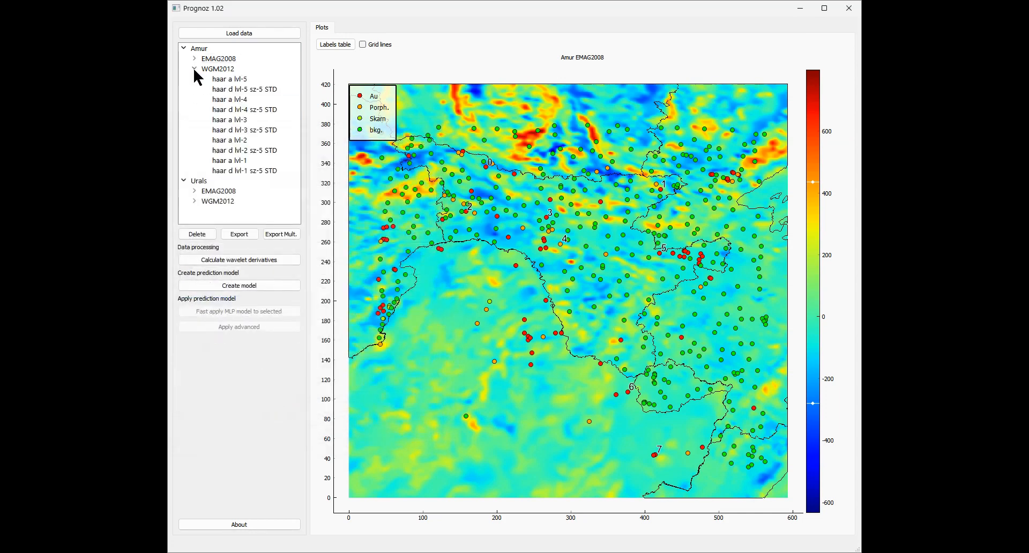
left_click(230, 170)
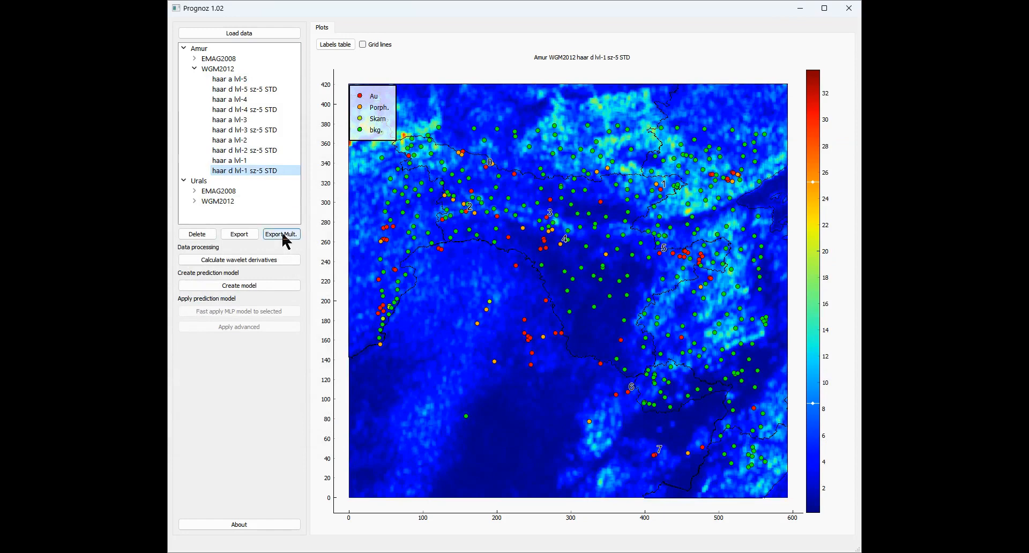
Step: Export the WGM2012 haar a lvl-1, lvl-2, lvl-4 and lvl-5 rasters for both the Amur and Urals areas
left_click(283, 234)
left_click(193, 171)
left_click(209, 181)
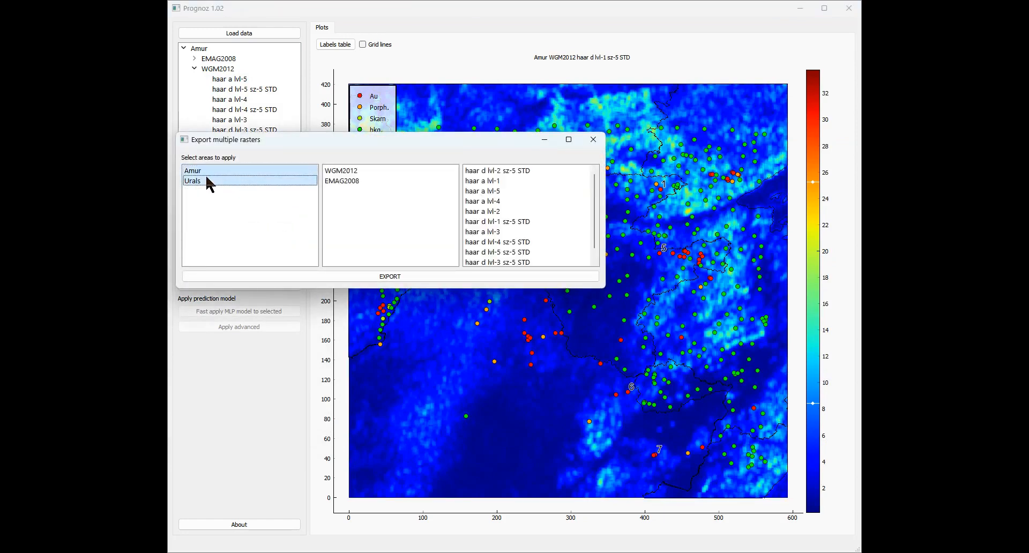
left_click(341, 171)
left_click_drag(487, 181, 502, 210)
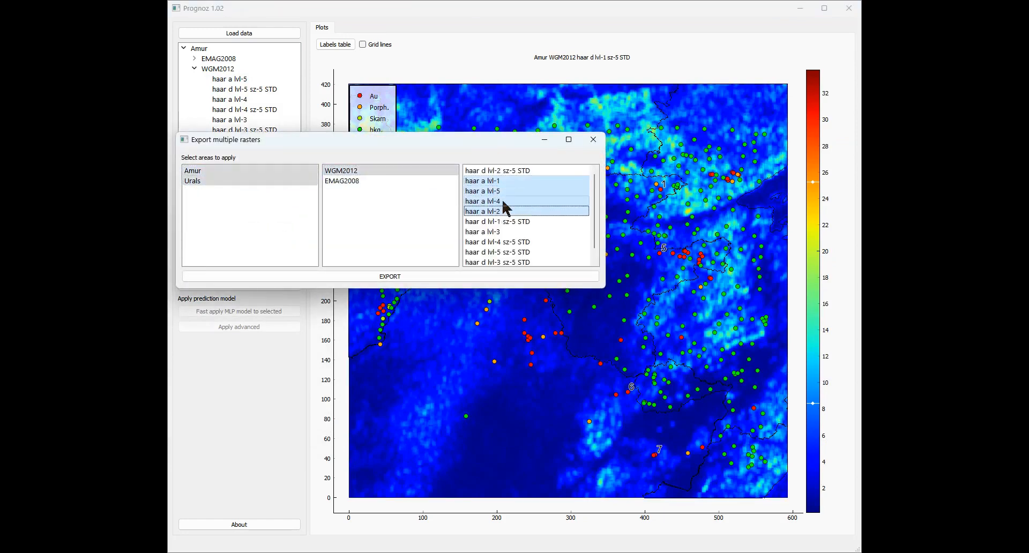
left_click(426, 277)
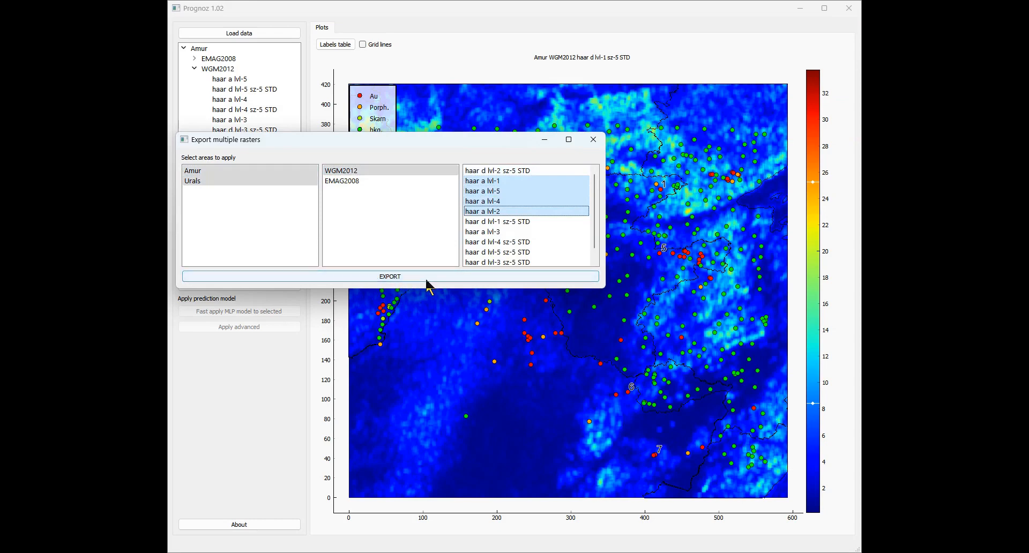
left_click(593, 140)
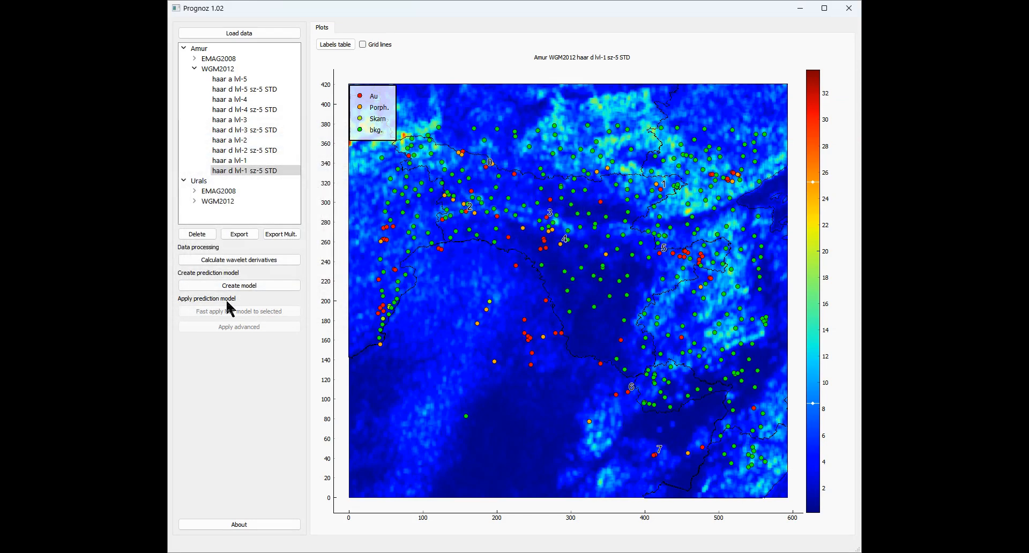
Step: Start creating a prediction model and view box-plots for EMAG2008 haar a lvl-2 and EMAG2008 haar d lvl-1 sz-5 STD
left_click(240, 285)
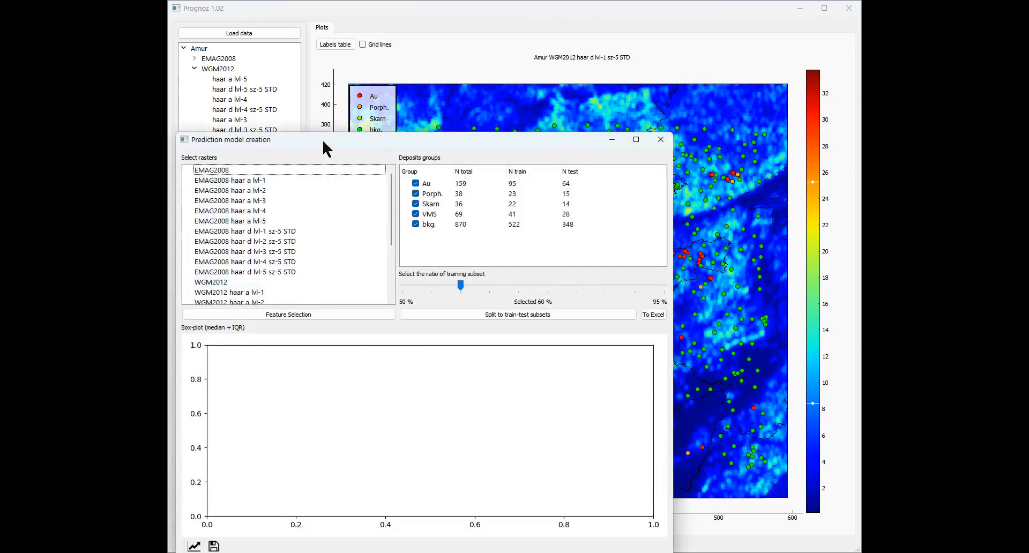
left_click_drag(323, 141, 368, 64)
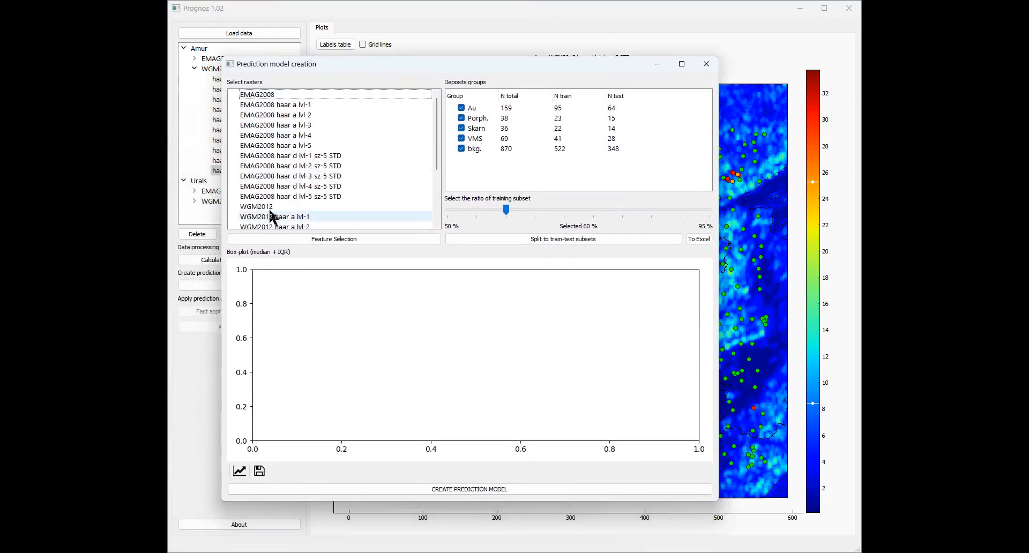
left_click(283, 123)
left_click(299, 155)
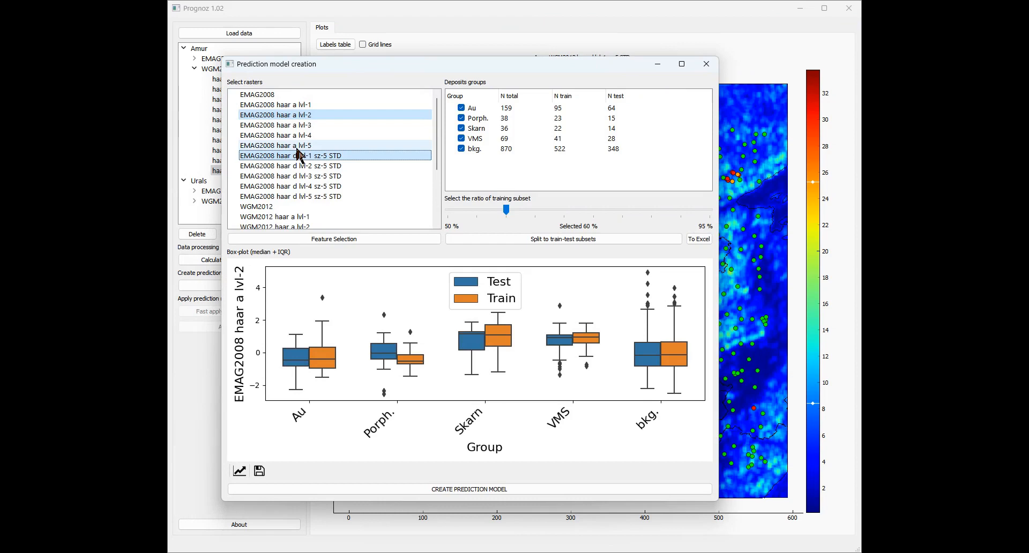
Step: Open the semi-automatic feature selection, try removing all WGM2012 features, and reset the feature list
left_click(348, 247)
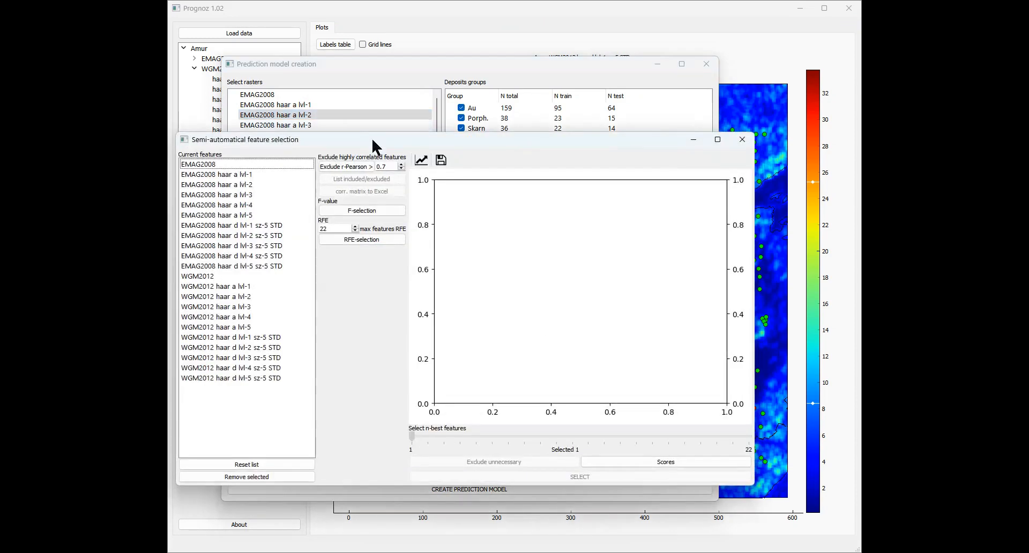
left_click_drag(371, 136, 476, 154)
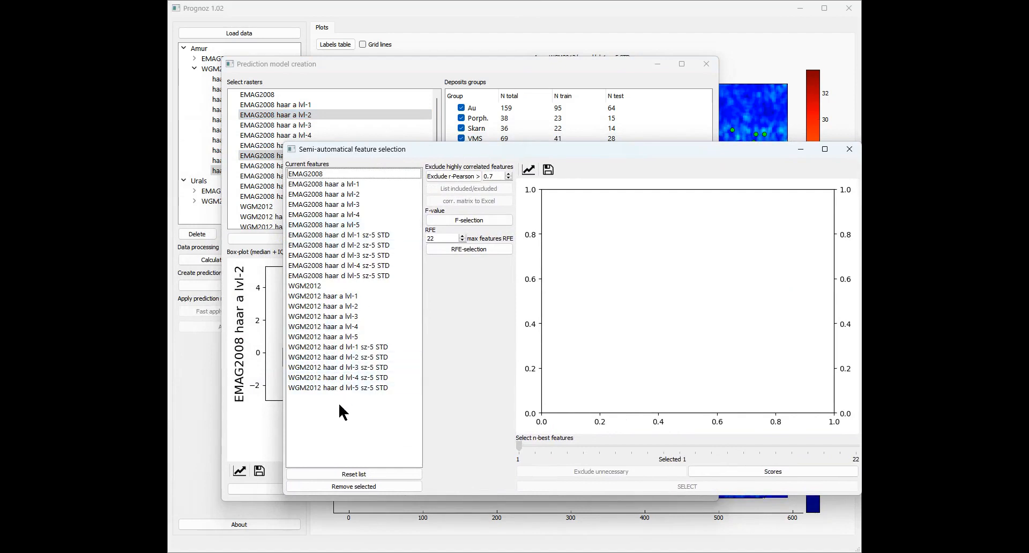
left_click_drag(341, 412, 341, 289)
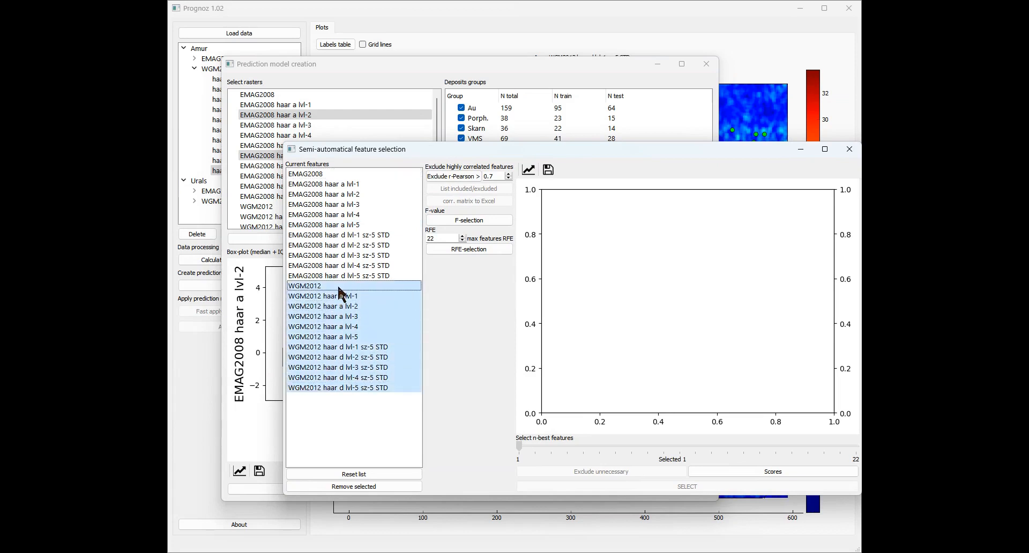
left_click(364, 487)
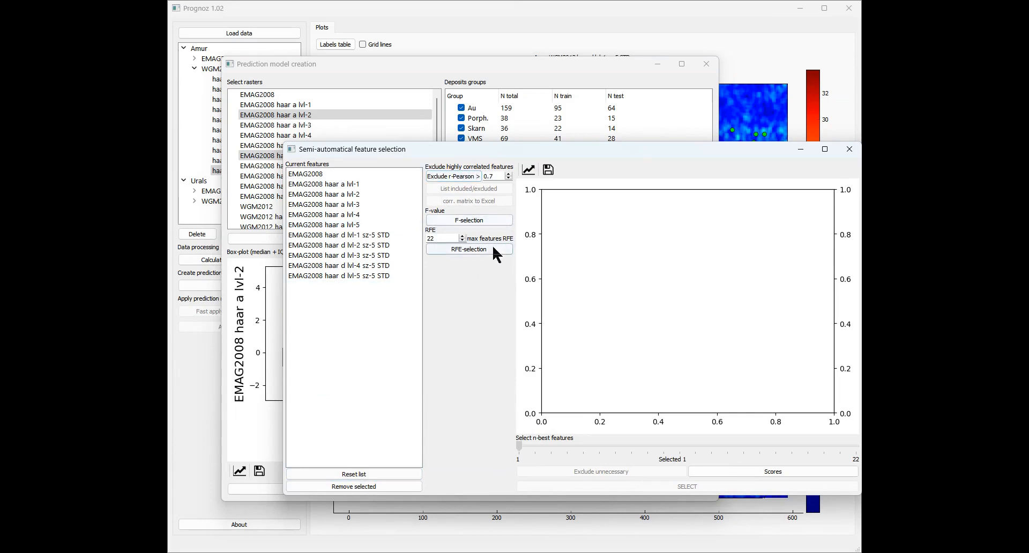
left_click(472, 249)
left_click(353, 474)
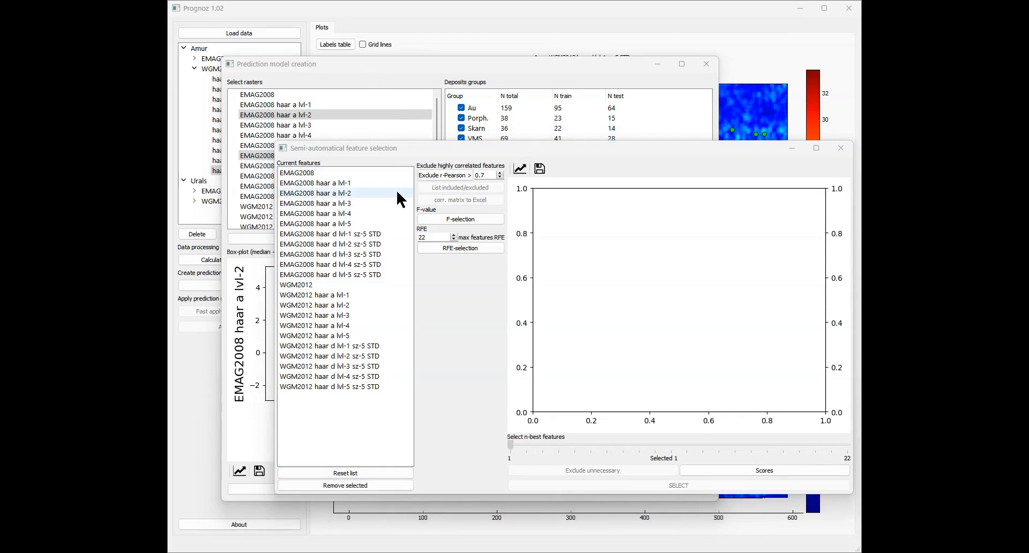
Step: Exclude features with a Pearson correlation above 0.7 and run F-selection on the remaining ones
left_click(439, 176)
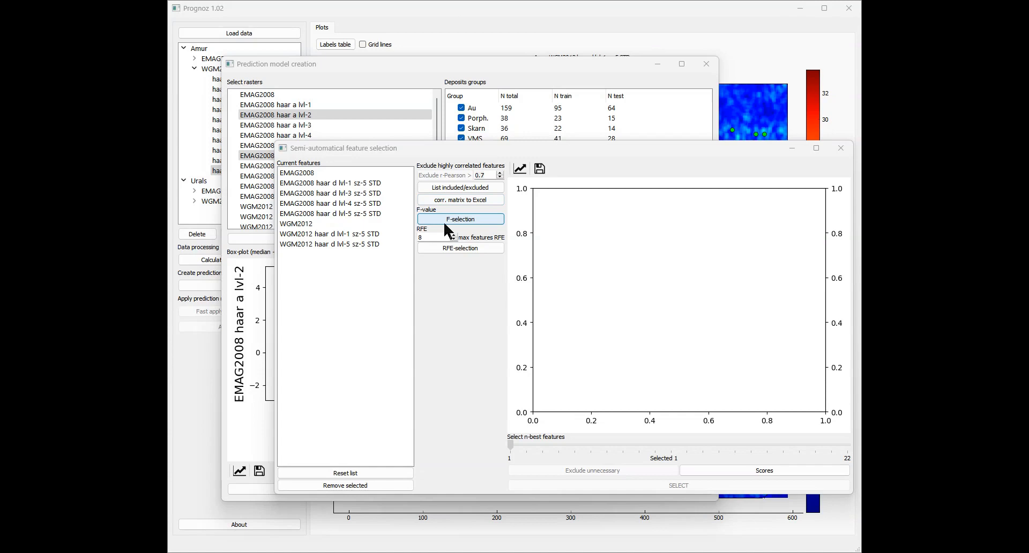
left_click(446, 222)
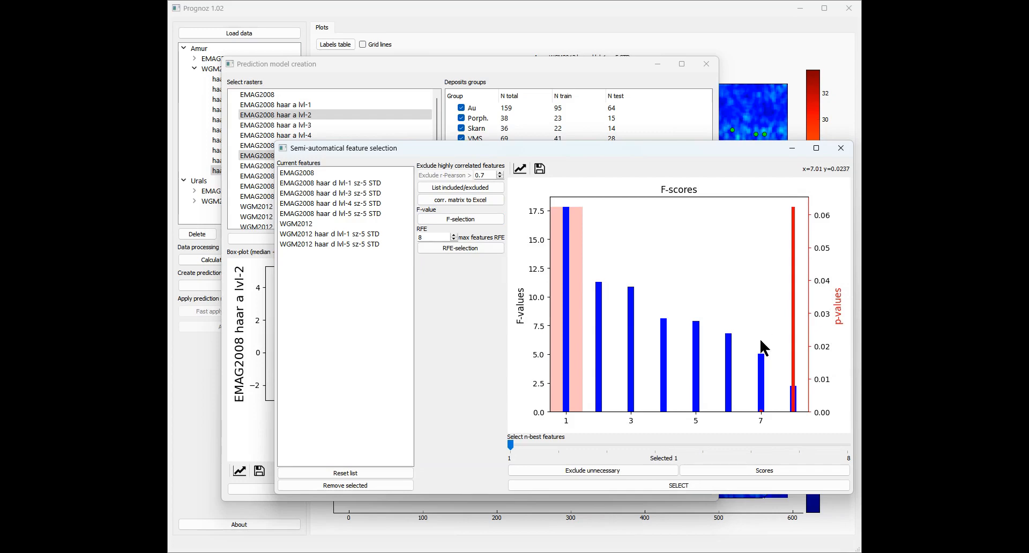
Step: Examine the table of F-scores and p-values for the remaining features, and close it
left_click(765, 470)
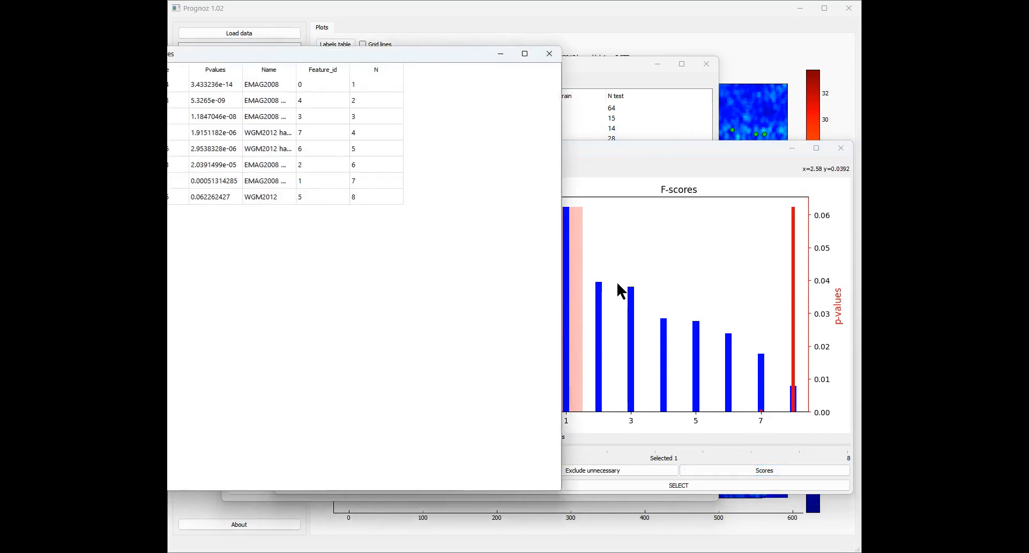
left_click_drag(416, 56, 536, 78)
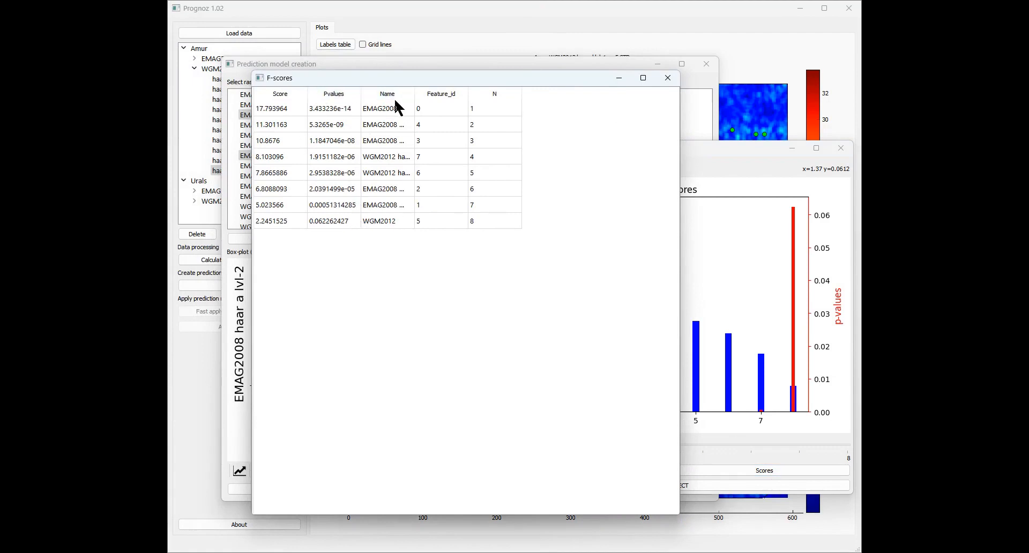
left_click(668, 79)
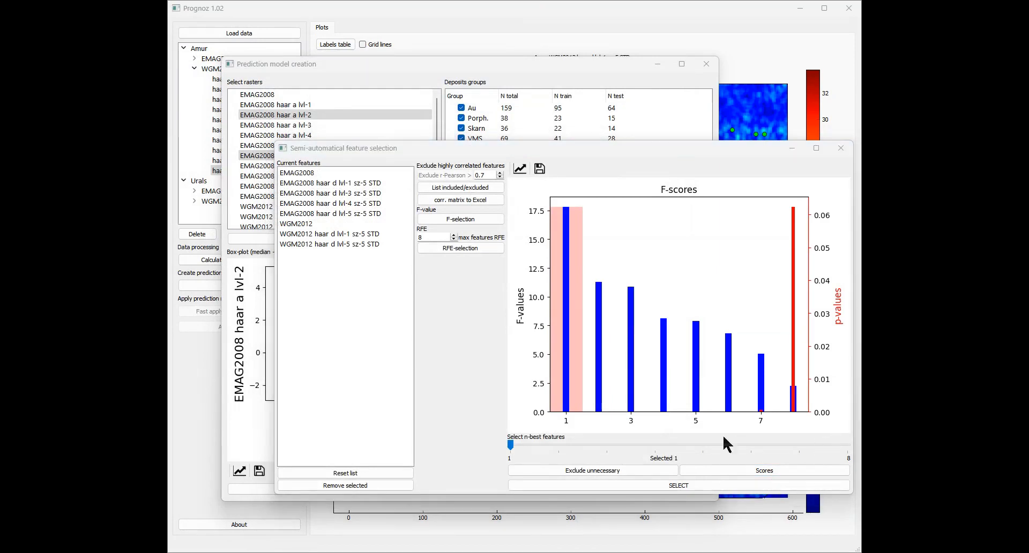
Step: Keep the 7 best features by F-score, exclude the unnecessary one, and run RFE-selection with at most 7 features
left_click_drag(511, 444, 782, 438)
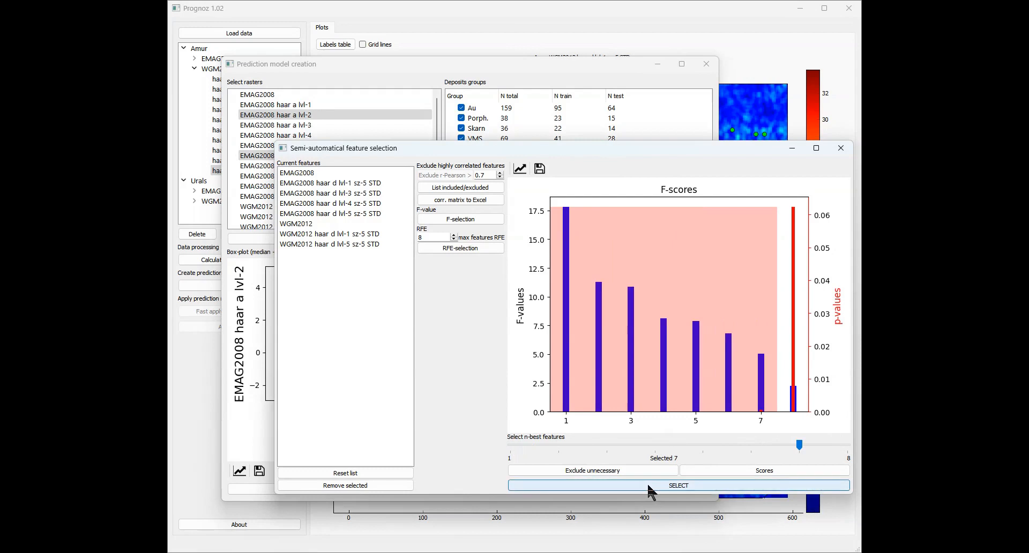
left_click(609, 473)
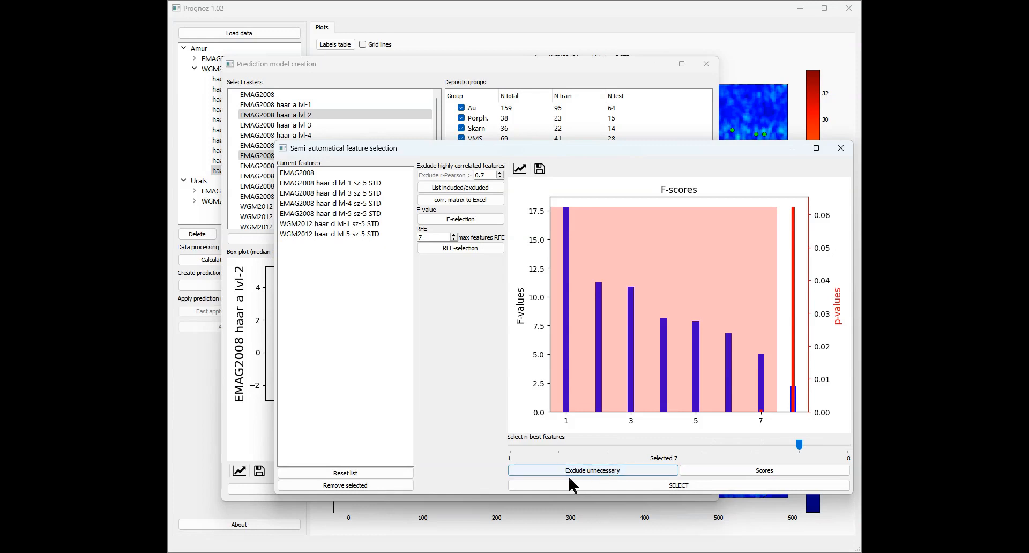
left_click(460, 250)
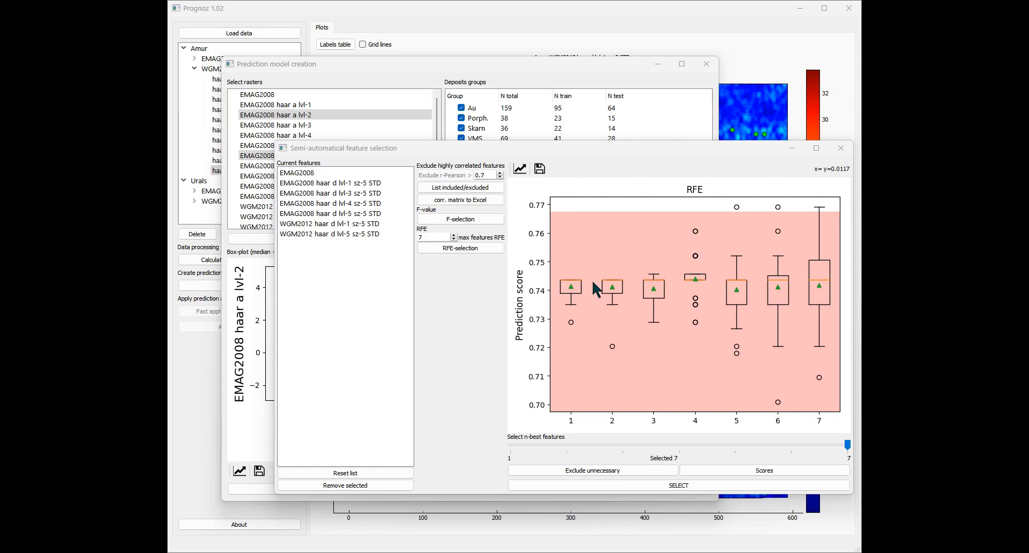
Step: Set the RFE selection to the 5 best features, view the table of selected features, and close it
left_click(845, 444)
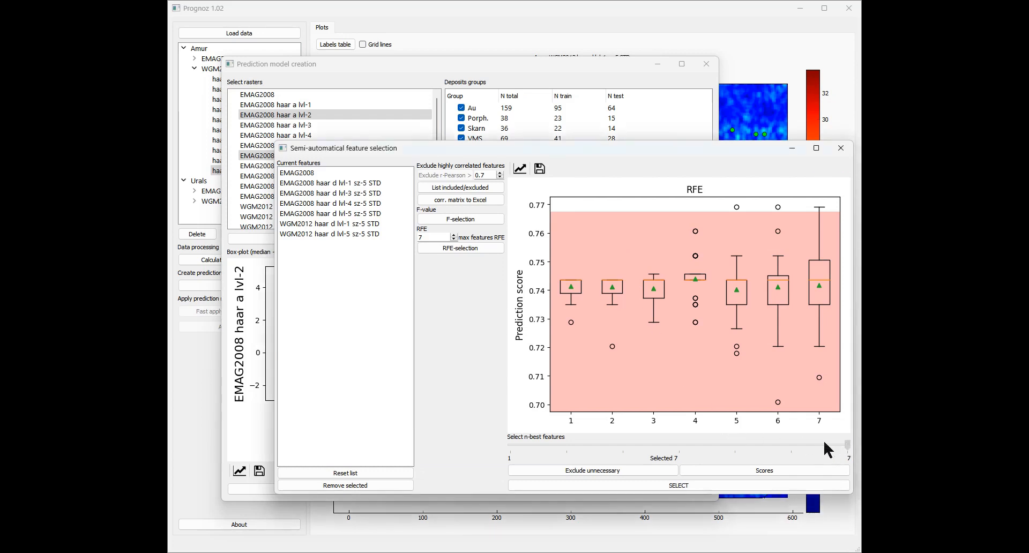
left_click_drag(828, 449, 728, 450)
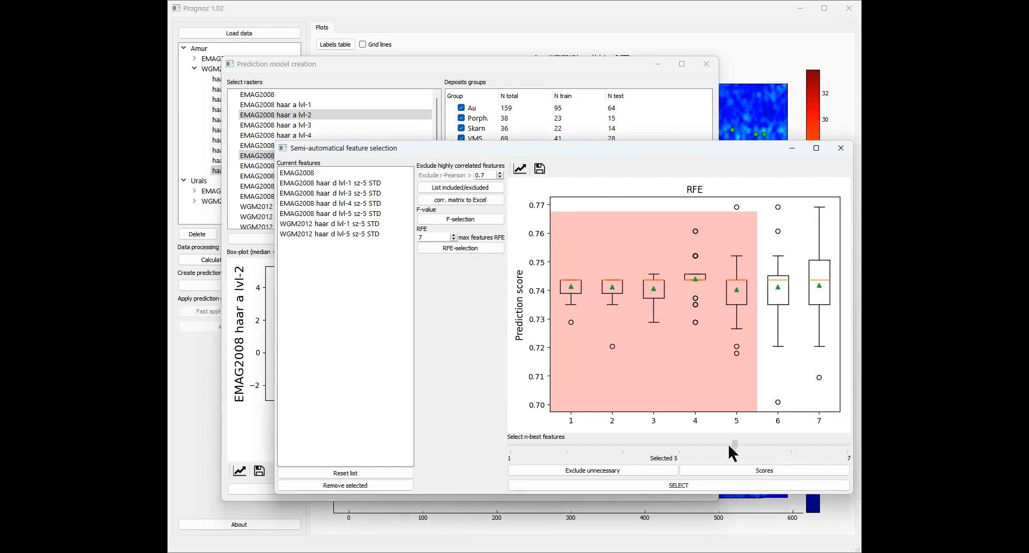
left_click(743, 476)
left_click_drag(243, 68, 335, 78)
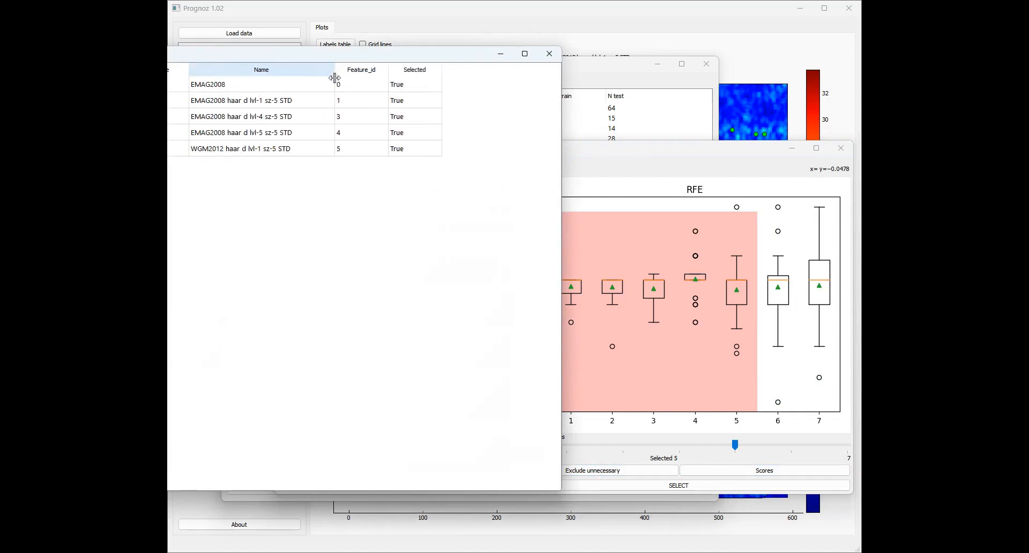
left_click(550, 53)
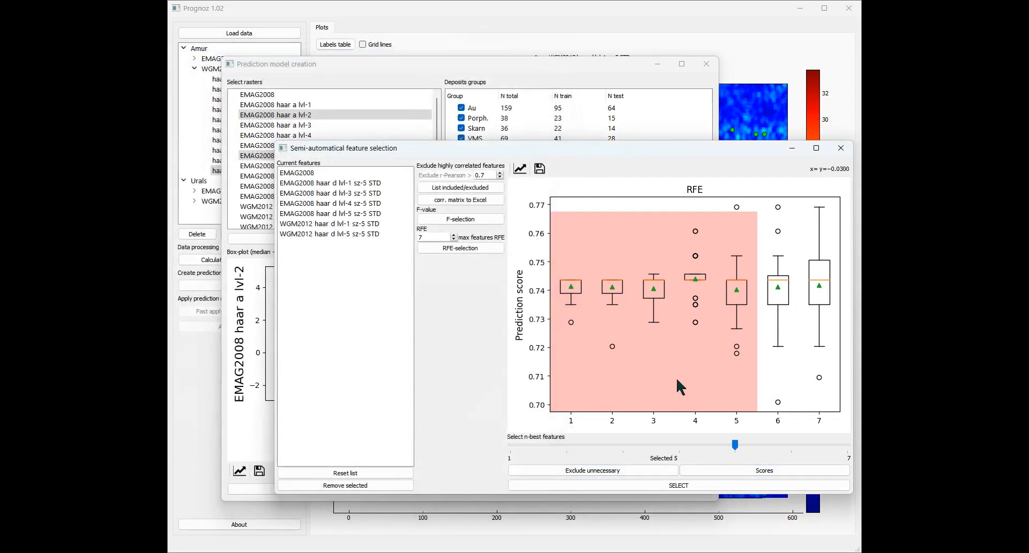
Step: Reduce the RFE selection to the 4 best features, apply it, and check the rasters selected for the prediction model
left_click(711, 444)
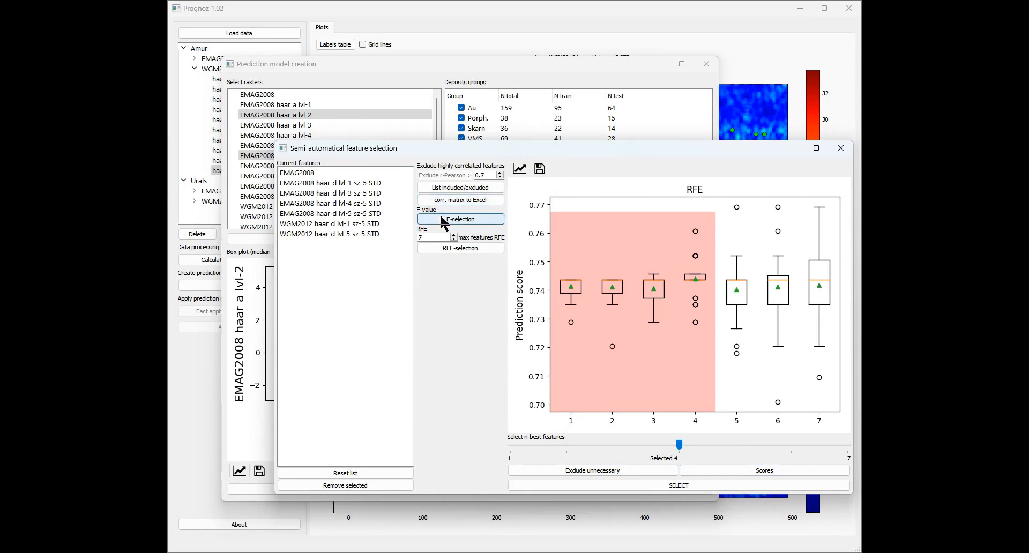
left_click(678, 486)
left_click(356, 63)
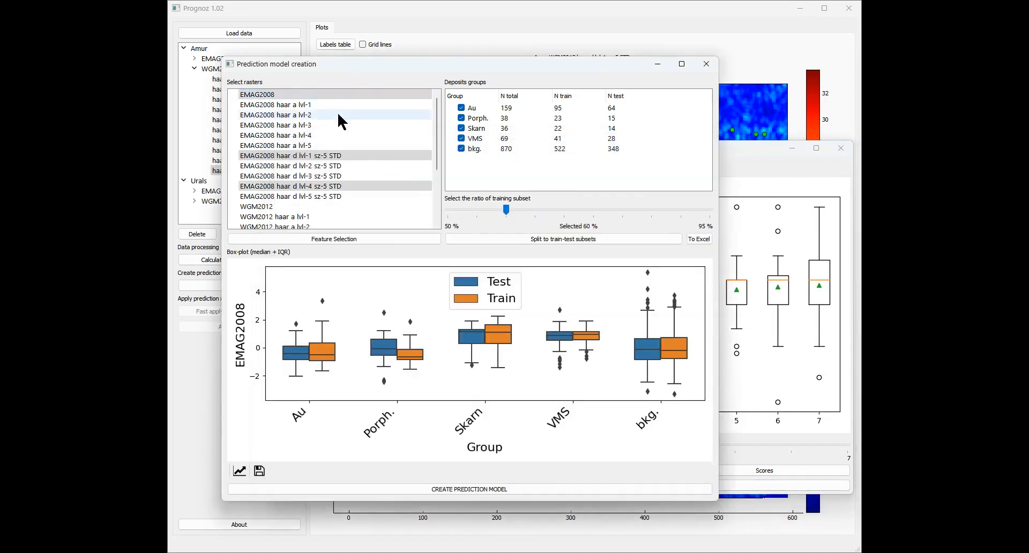
scroll(333, 129, "down", 3)
scroll(330, 140, "up", 3)
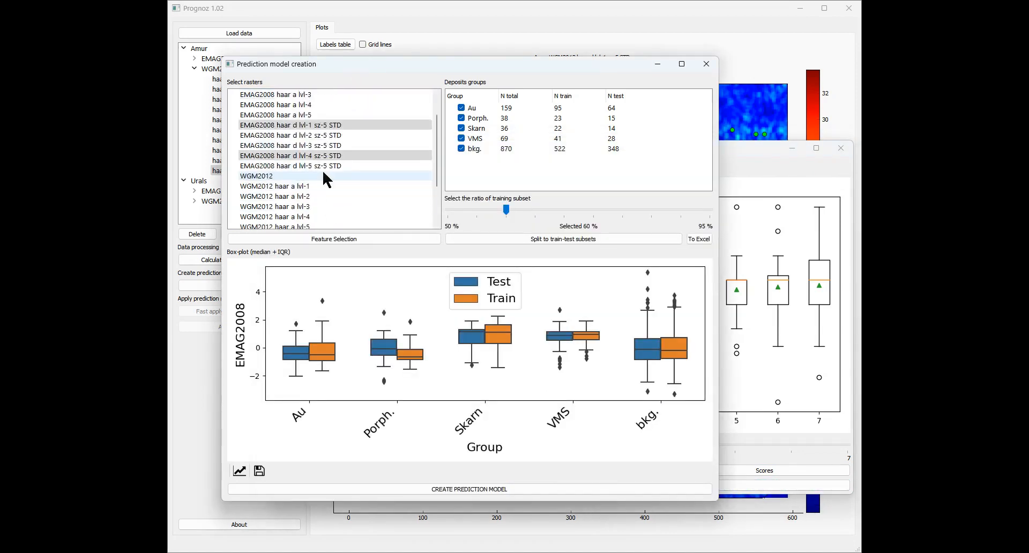
Step: Replace the raster selection with WGM2012 alone and view its box-plot
scroll(327, 140, "down", 3)
left_click(325, 135)
left_click(355, 116)
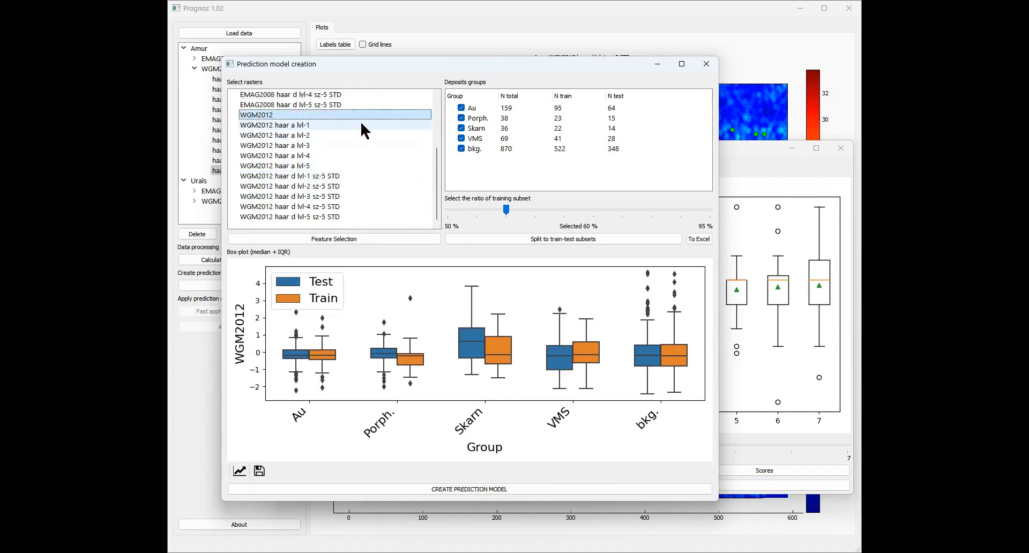
Step: Reapply the 4-feature RFE selection, create the prediction model from those rasters, and dismiss the classification accuracy report
left_click(739, 166)
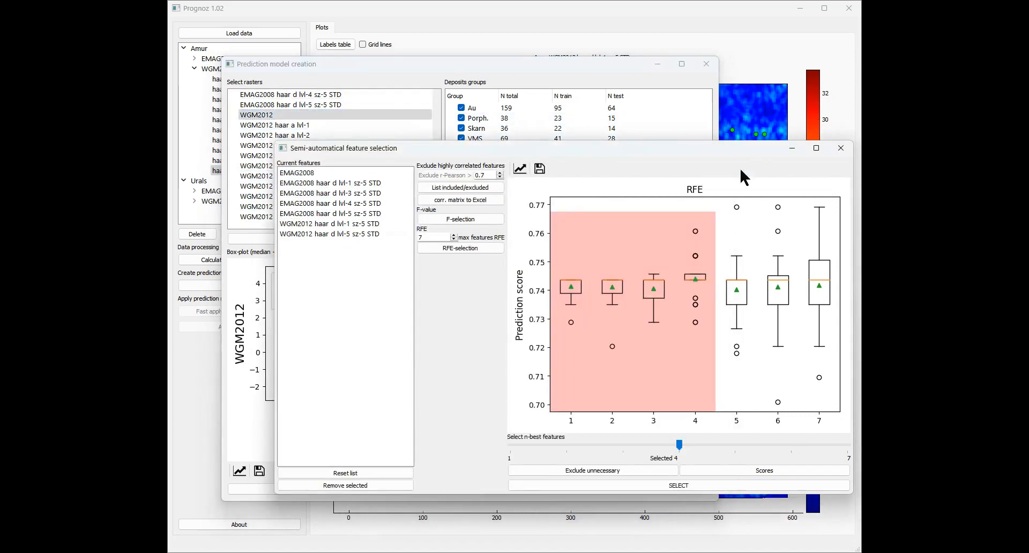
left_click(670, 486)
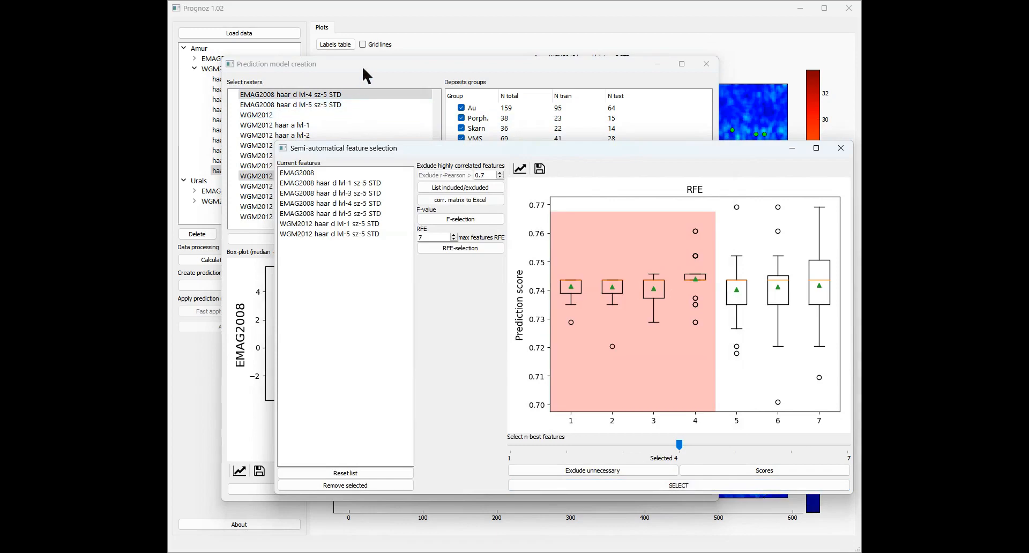
left_click(367, 74)
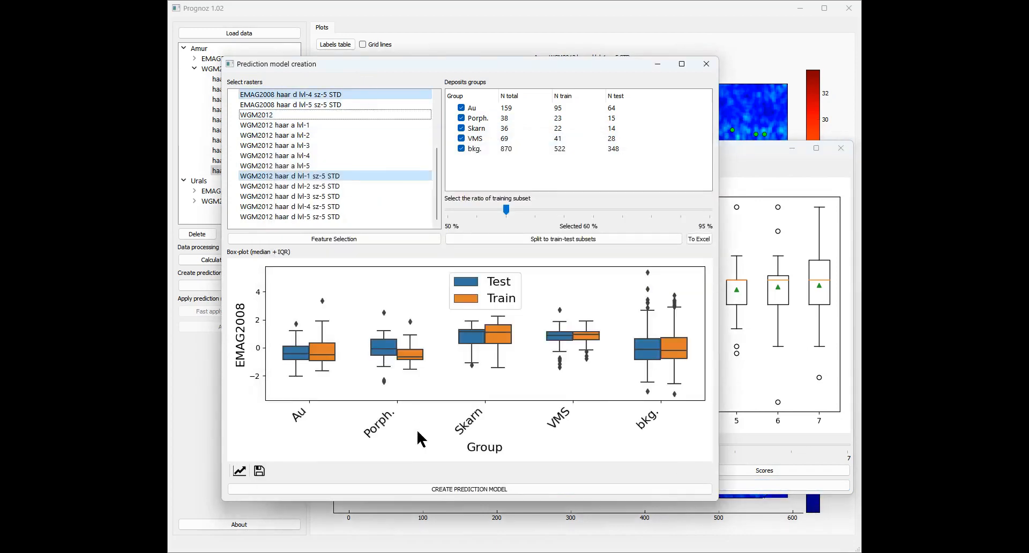
left_click(453, 489)
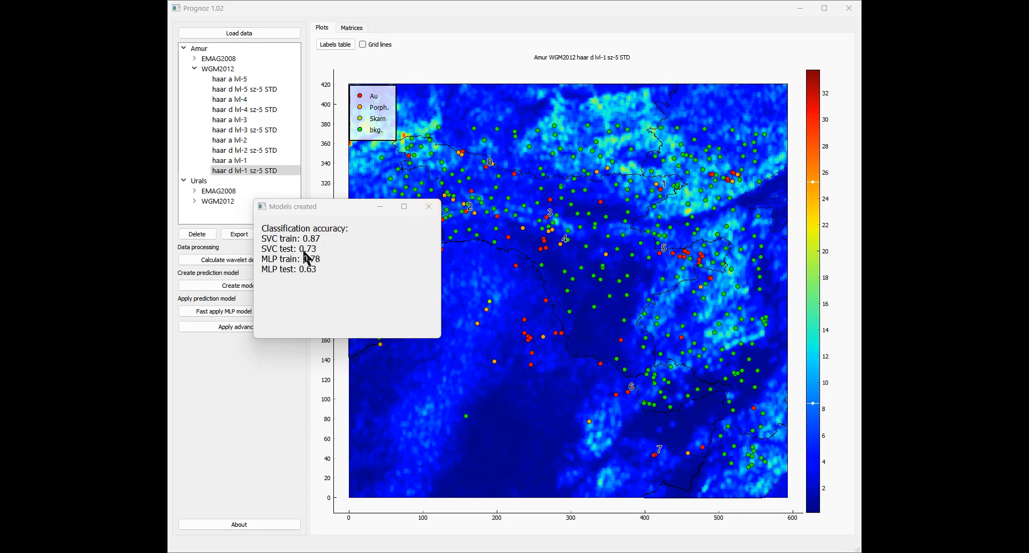
left_click(429, 206)
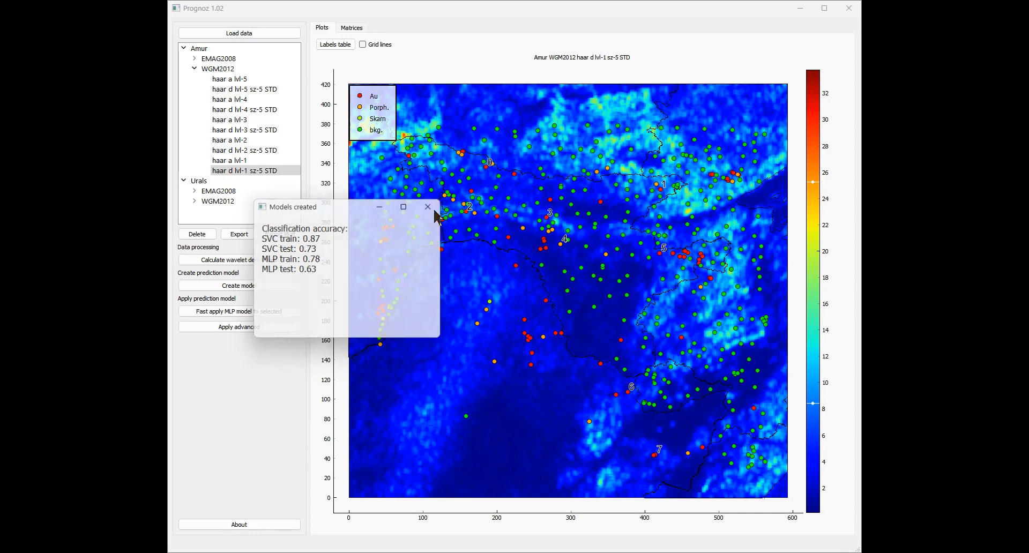
Step: View the SVC test confusion matrices as object counts, normalised by rows, and normalised by columns
left_click(349, 30)
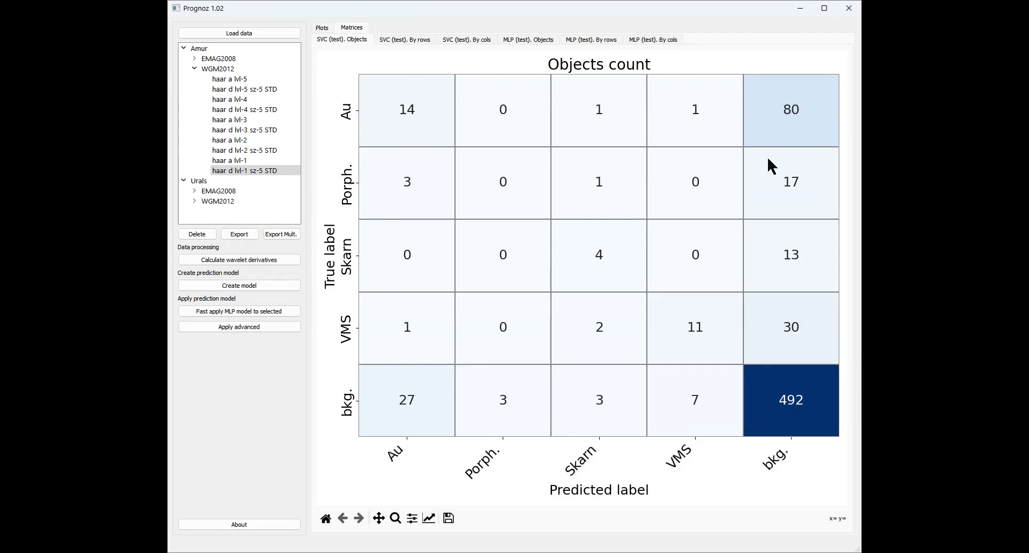
left_click(412, 42)
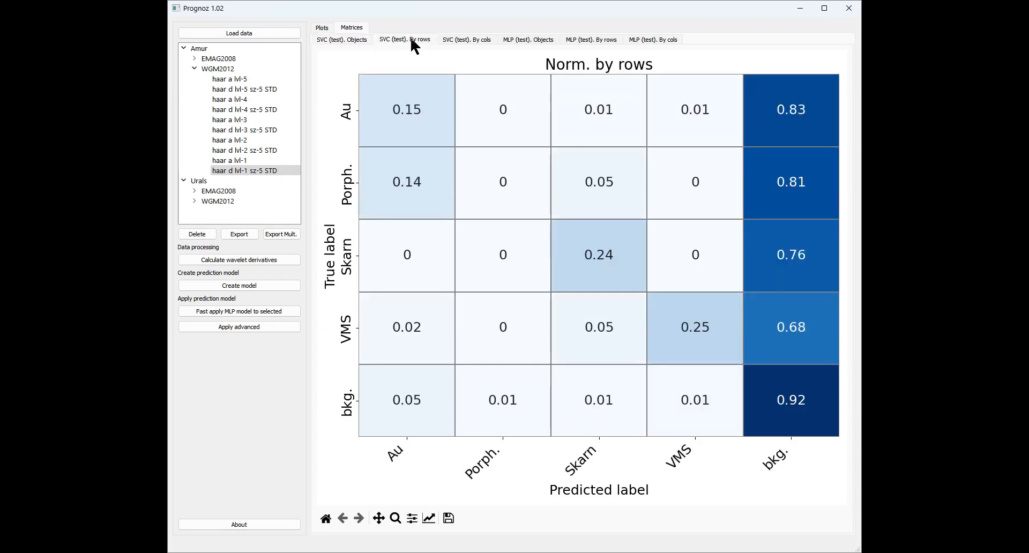
left_click(467, 39)
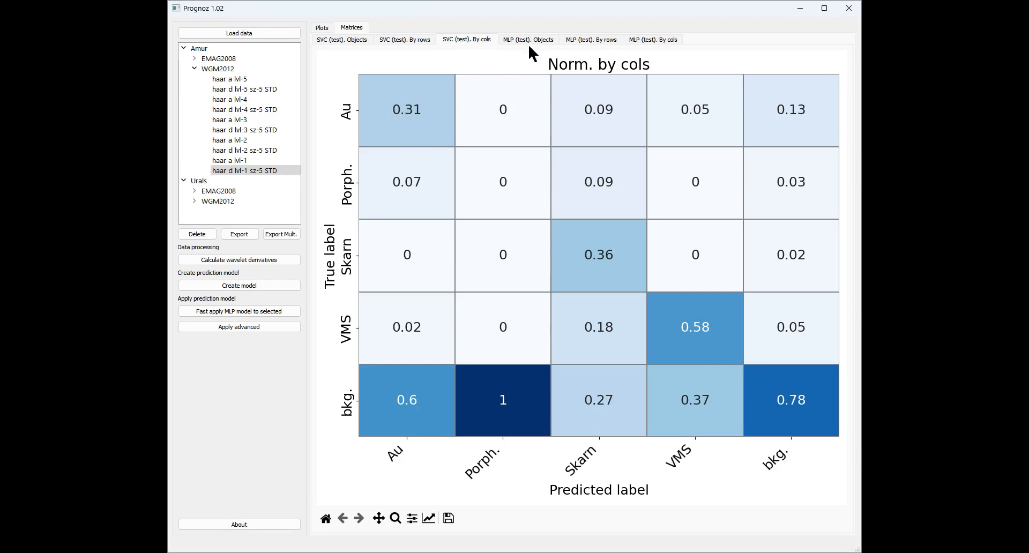
Step: View the MLP test confusion matrices normalised by columns, as object counts, and normalised by rows
left_click(653, 43)
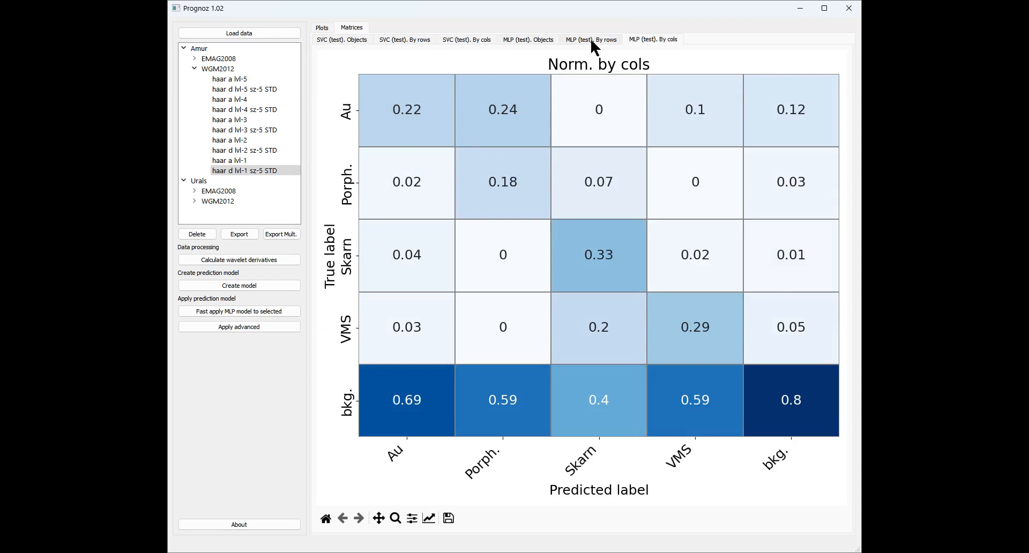
left_click(539, 40)
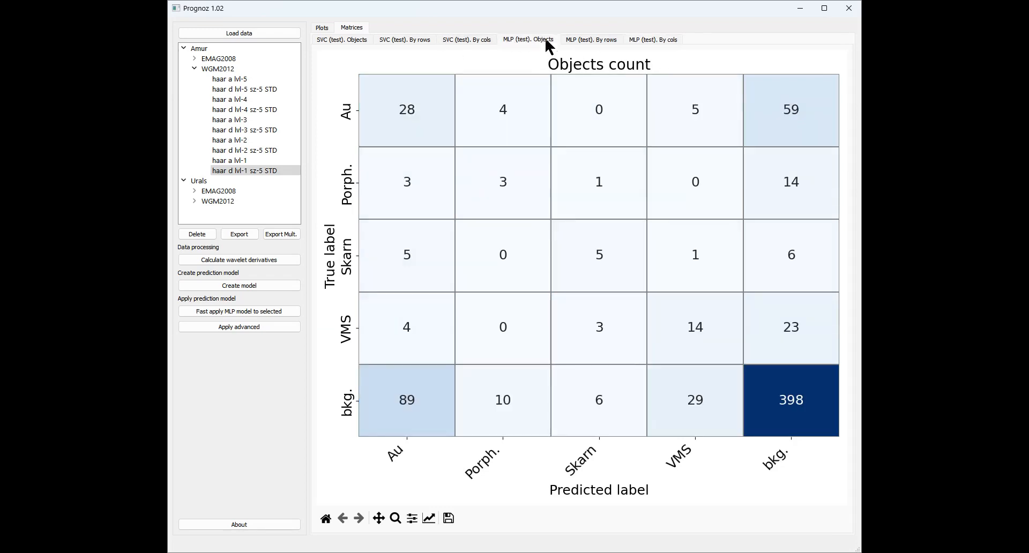
left_click(590, 41)
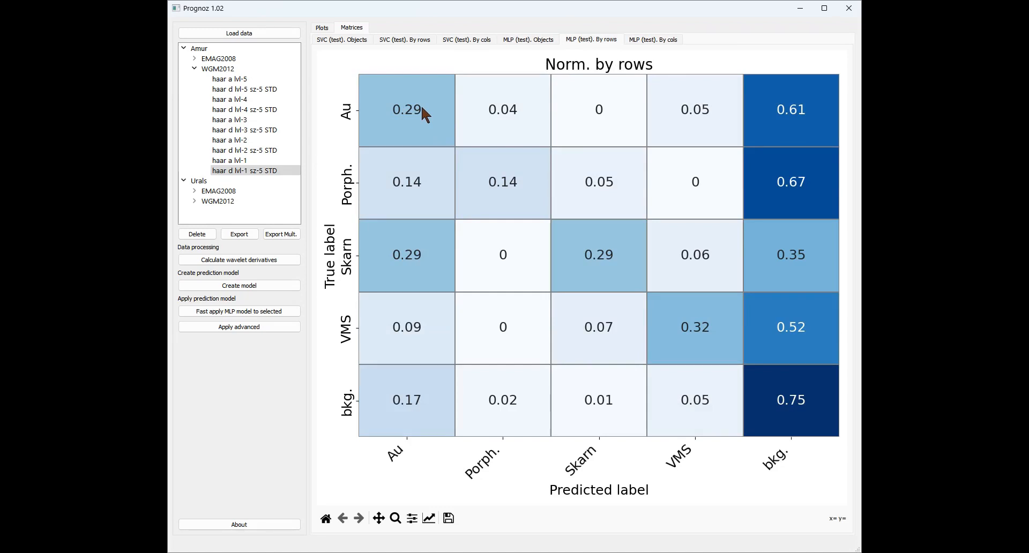
Step: Compare the SVC test matrices with the MLP ones, covering object counts and row and column normalisation
left_click(353, 39)
left_click(393, 41)
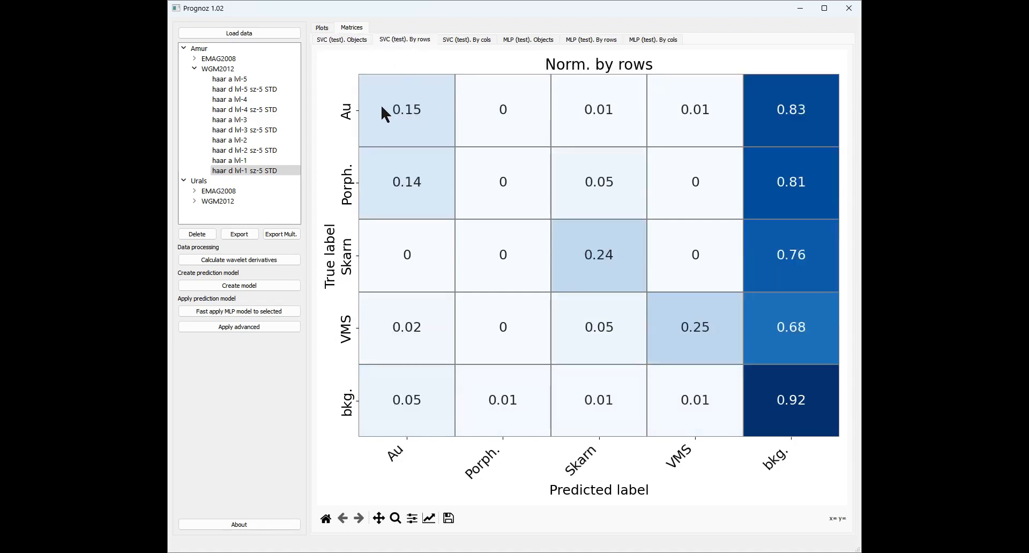
left_click(536, 41)
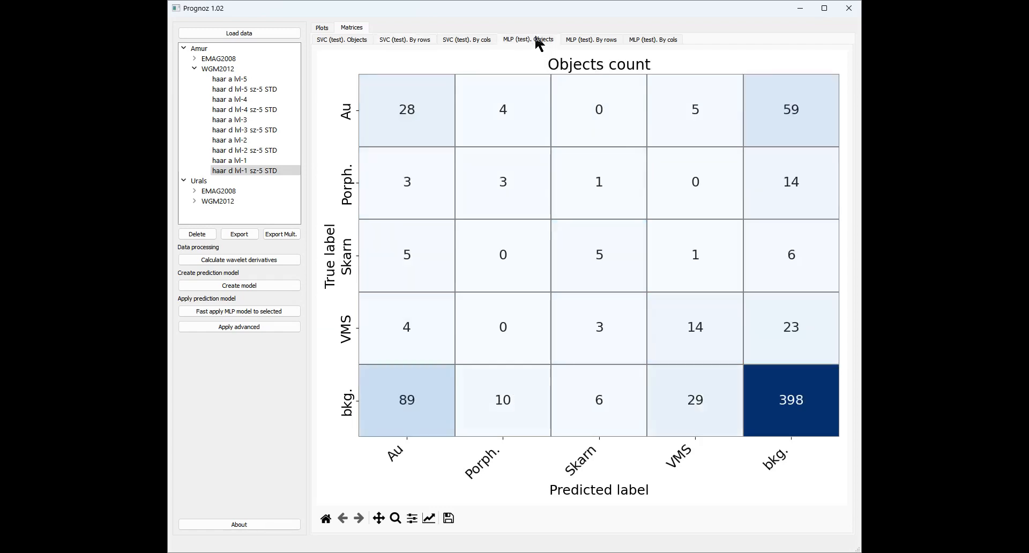
left_click(579, 37)
left_click(647, 39)
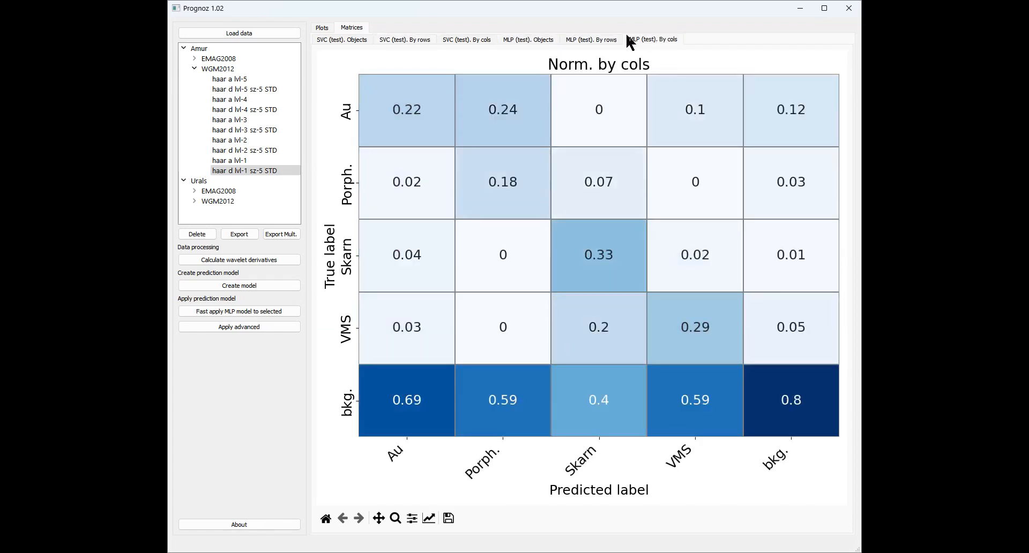
left_click(604, 37)
left_click(656, 39)
Step: Apply the MLP model to both the Amur and Urals areas using the advanced application options
left_click(257, 336)
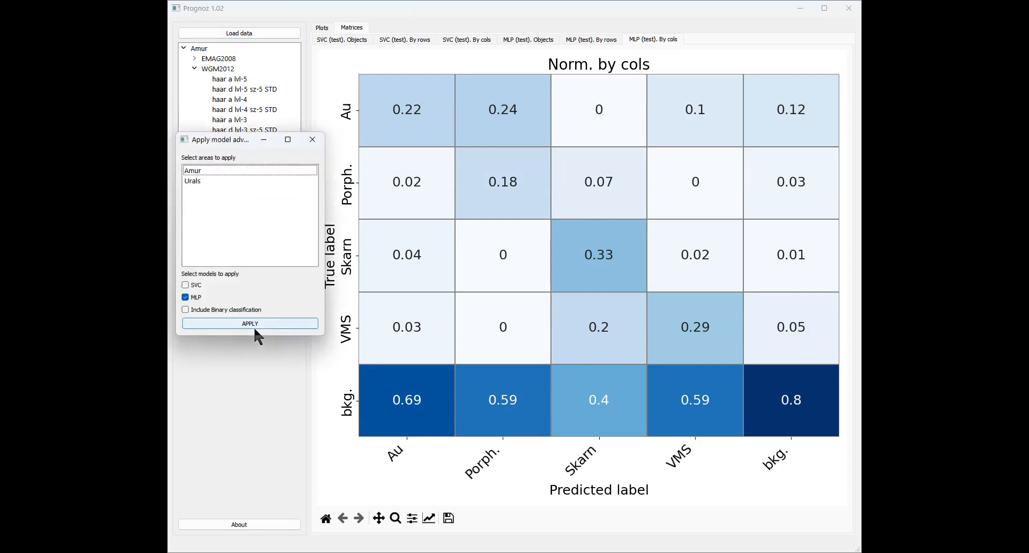
left_click_drag(248, 142, 463, 139)
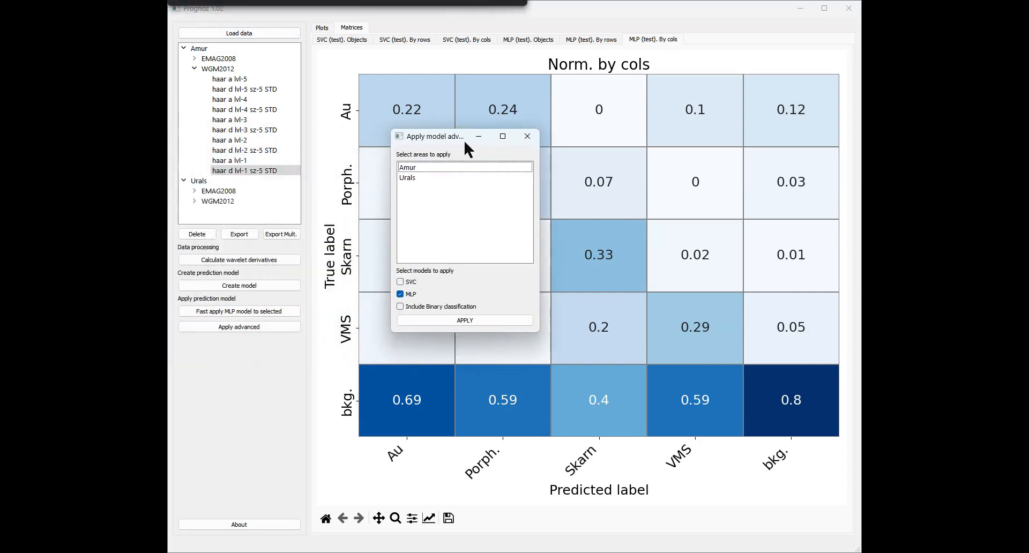
left_click(430, 177)
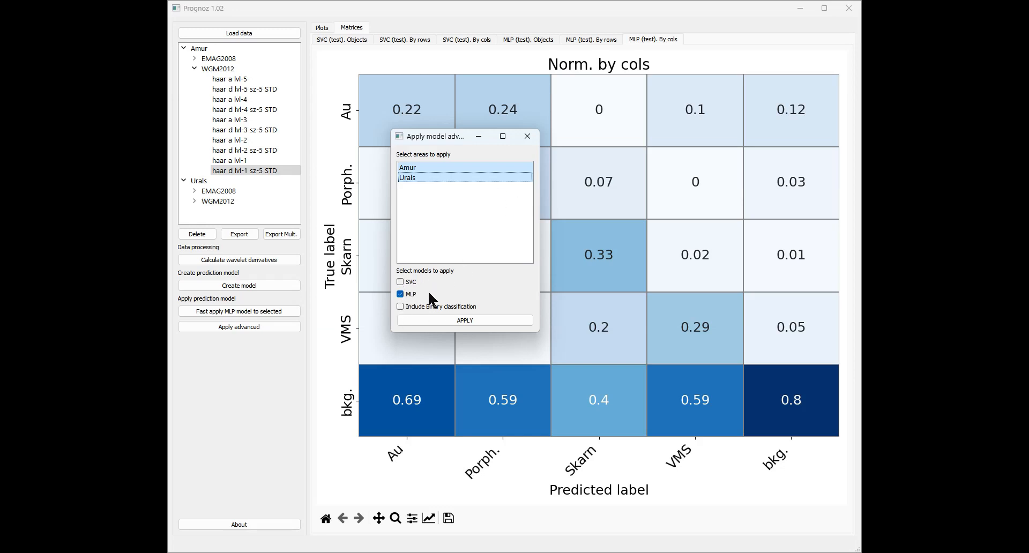
left_click(442, 320)
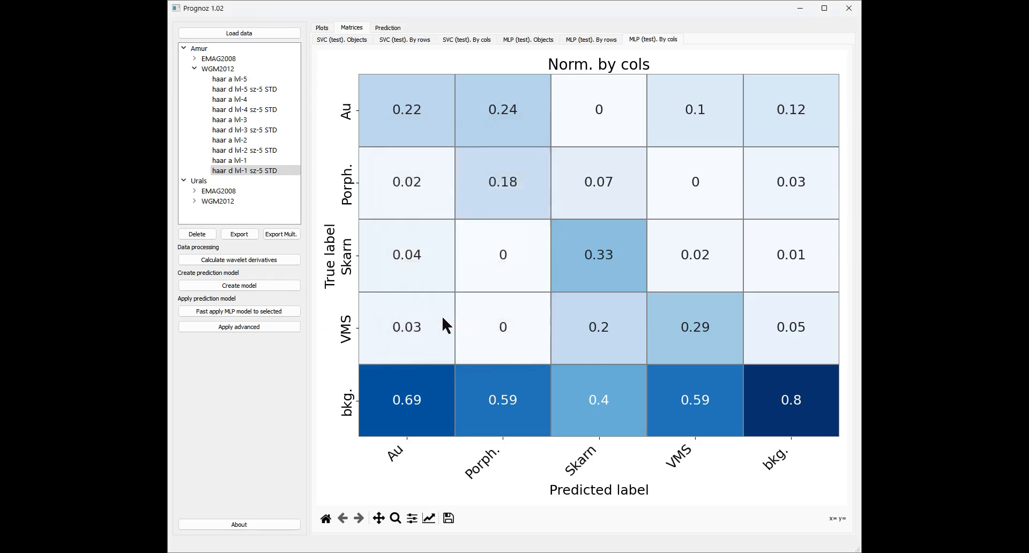
Step: Display the MLP prediction map for Porph. deposits in Amur, followed by the one in Urals
left_click(388, 29)
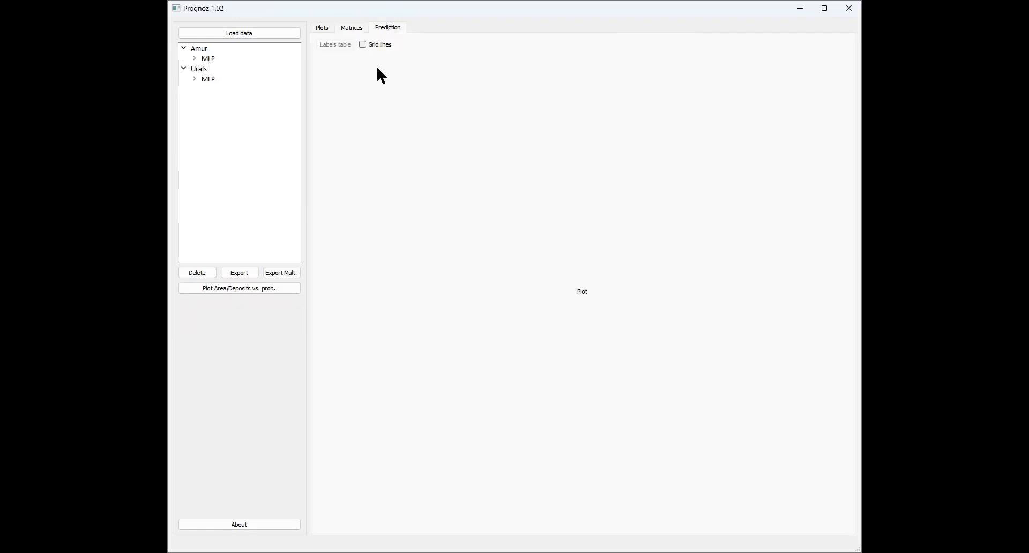
left_click(194, 58)
left_click(222, 80)
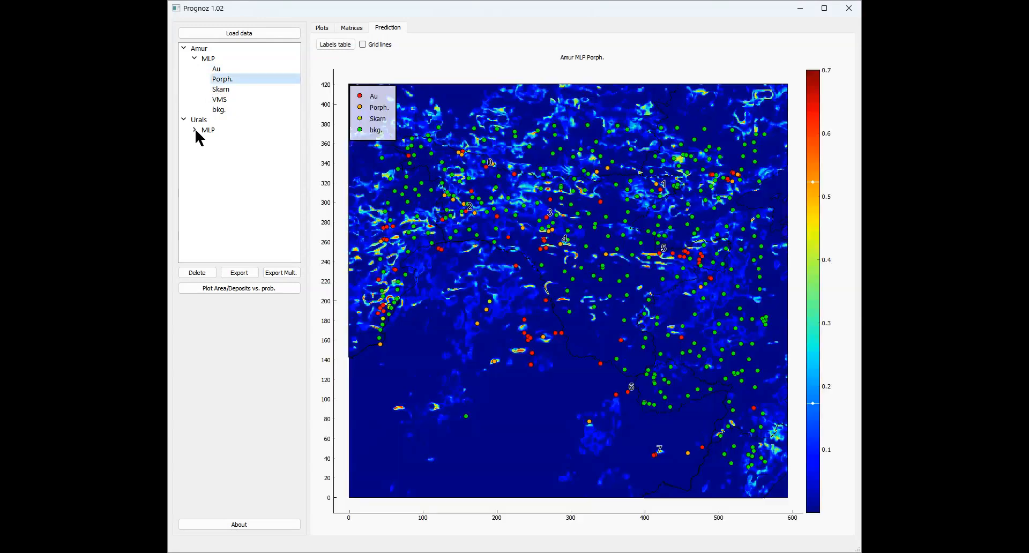
left_click(195, 131)
left_click(222, 150)
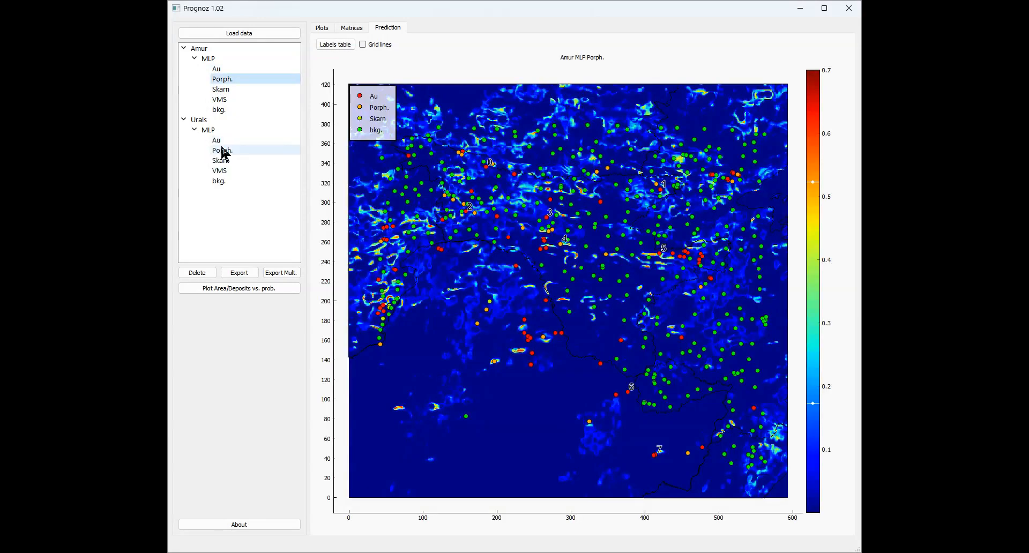
Step: Hide the bkg., VMS, Skarn and Au points on the Urals map, leaving only the Porph. deposits shown
left_click(359, 141)
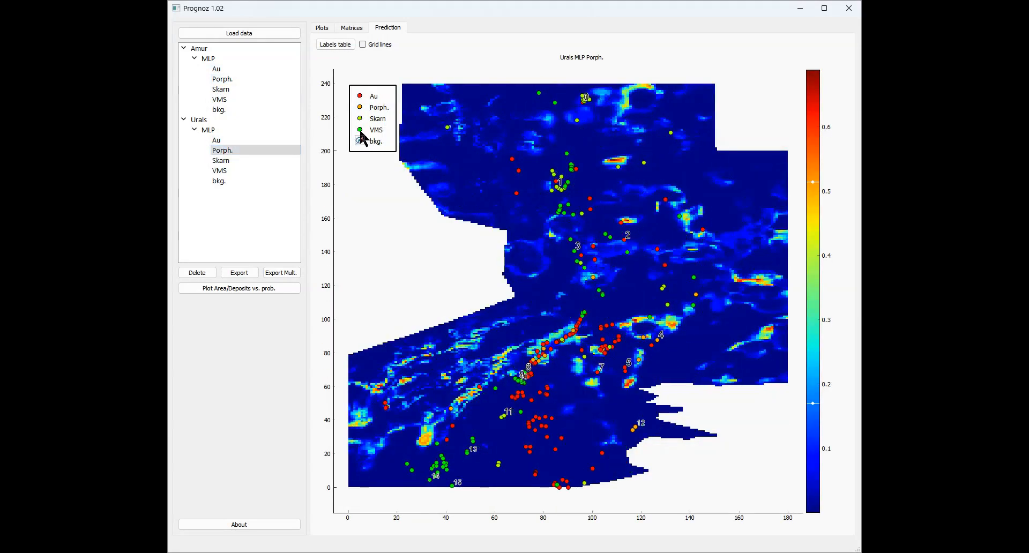
left_click(360, 129)
left_click(360, 118)
left_click(360, 96)
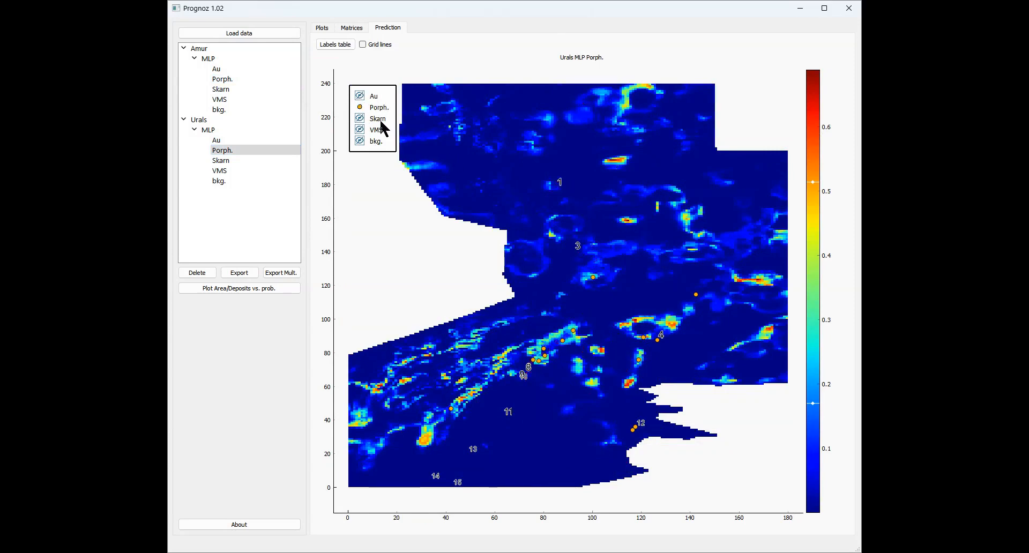
scroll(542, 309, "down", 3)
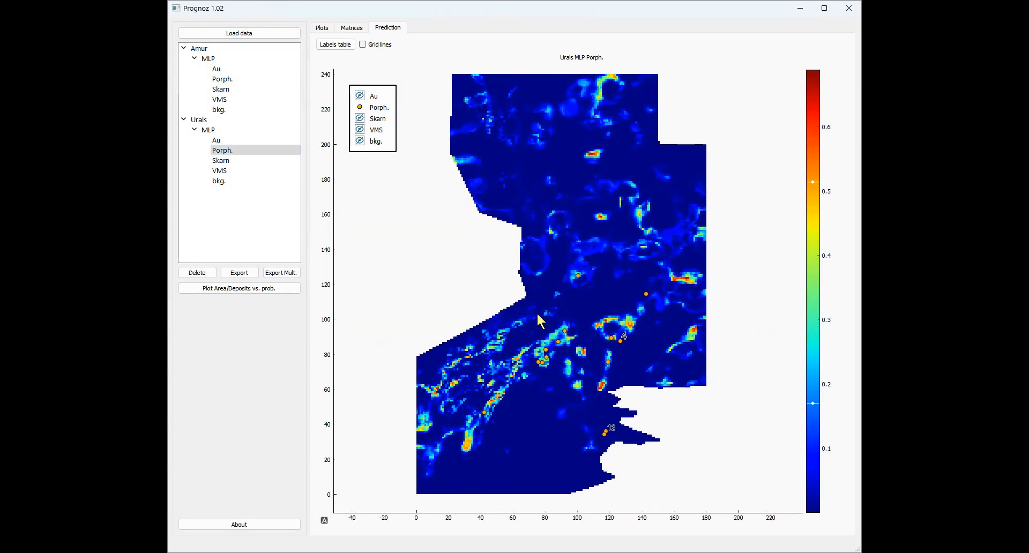
Step: Examine how the Porph. deposits line up with the high-probability zones across the Urals MLP prediction map
left_click_drag(555, 329, 526, 312)
right_click(526, 312)
left_click_drag(547, 274, 530, 341)
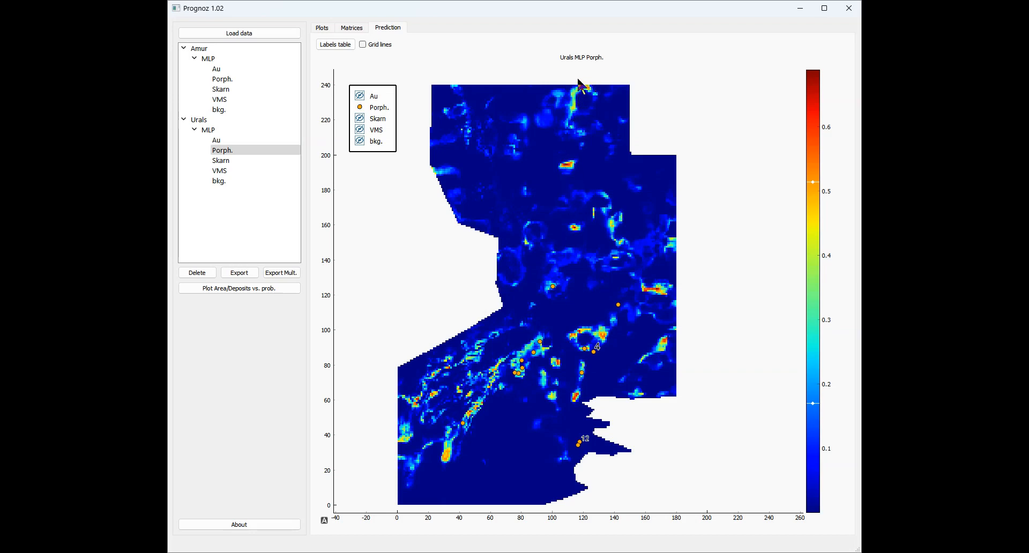
scroll(474, 453, "up", 2)
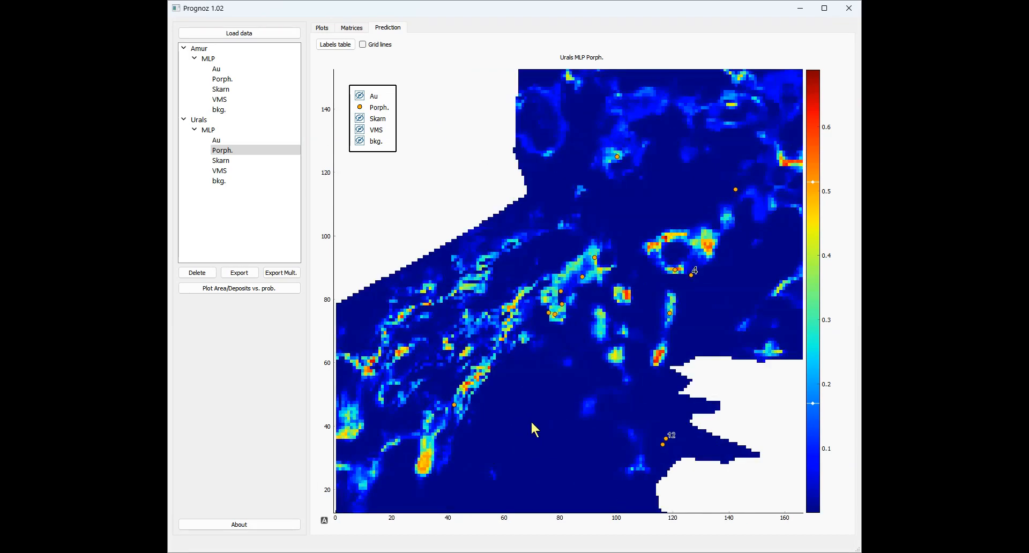
left_click_drag(533, 427, 515, 396)
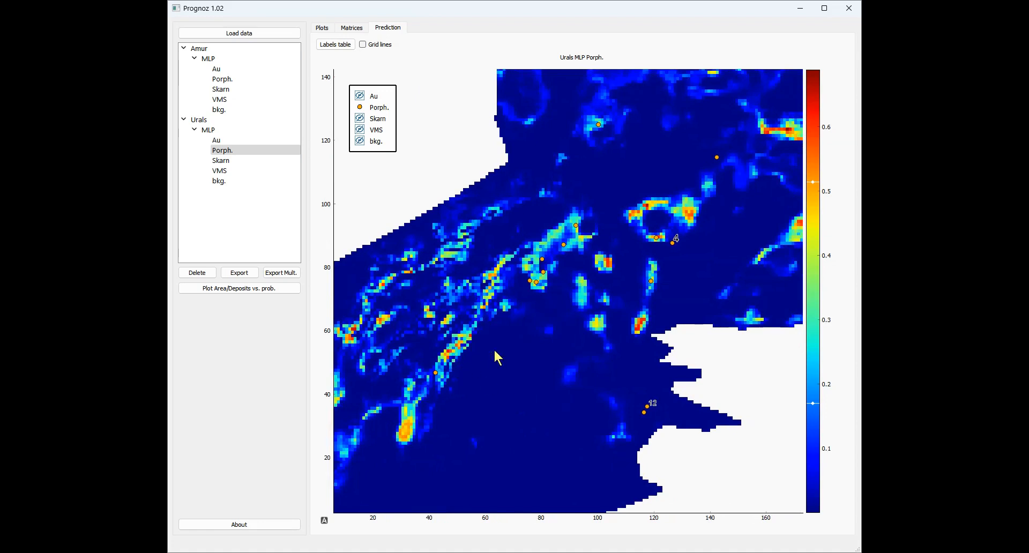
left_click_drag(666, 311, 614, 327)
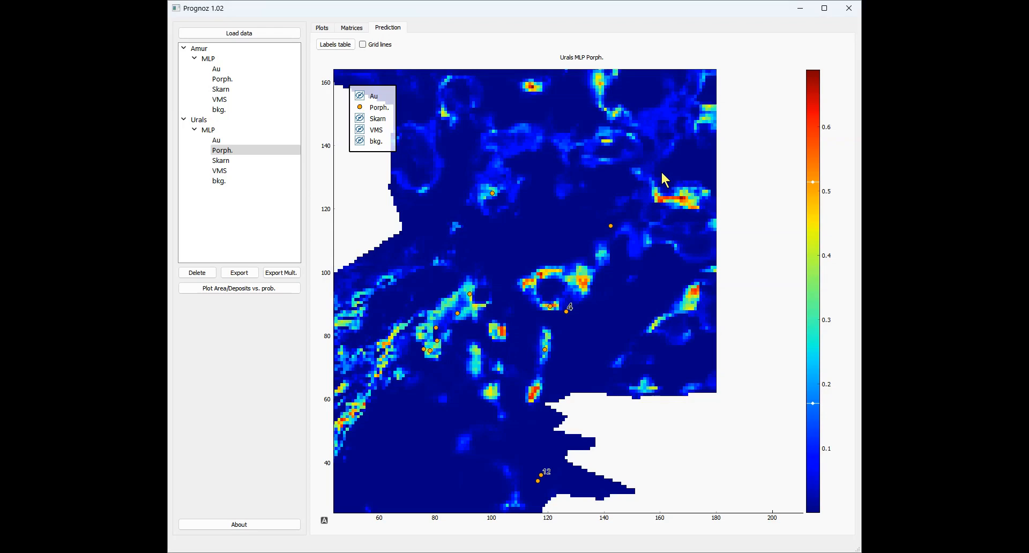
scroll(549, 221, "down", 2)
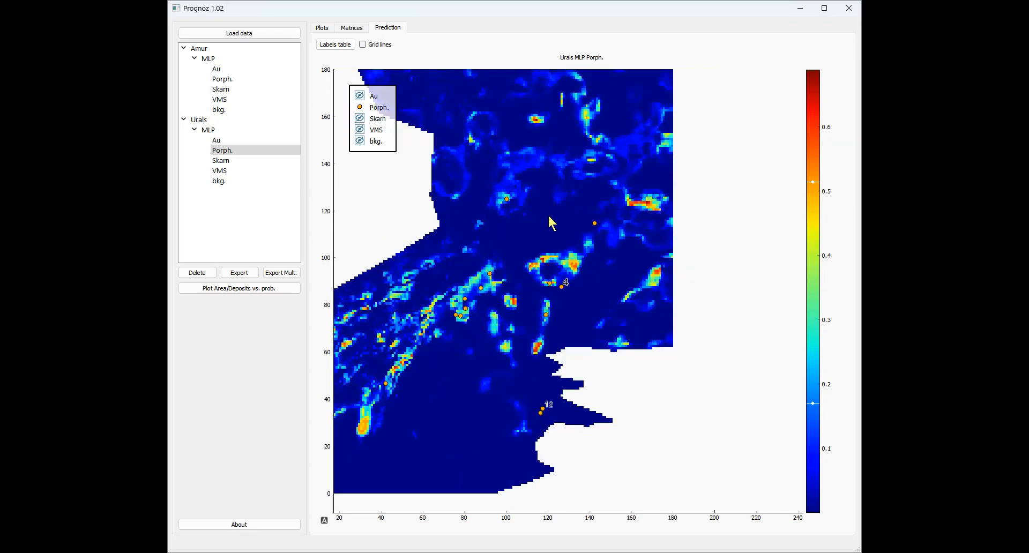
left_click_drag(480, 243, 521, 260)
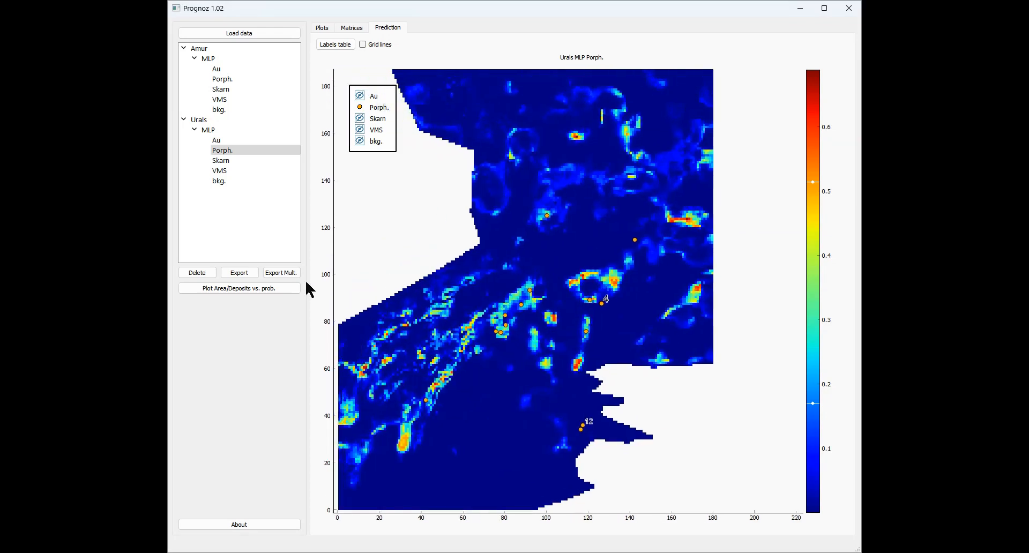
Step: Plot the percentage of area and deposits against threshold probability for Urals Porph. using the MLP model and the Test set
left_click(255, 288)
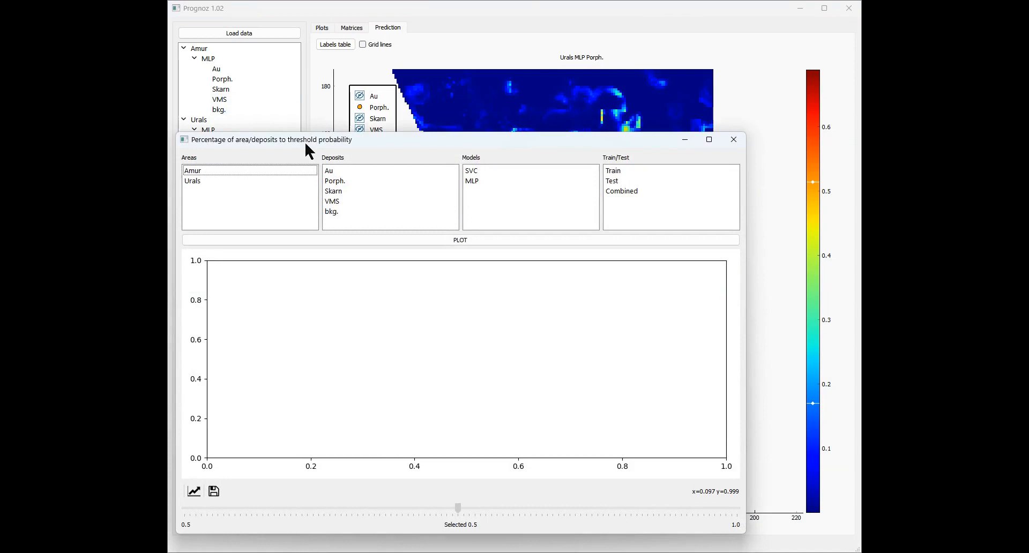
left_click_drag(305, 140, 336, 104)
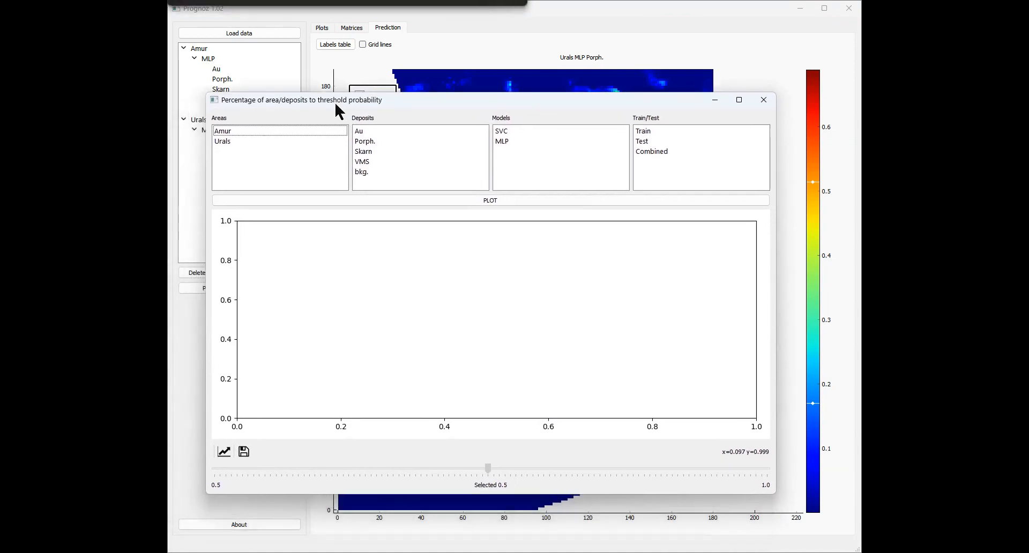
left_click(233, 141)
left_click(371, 142)
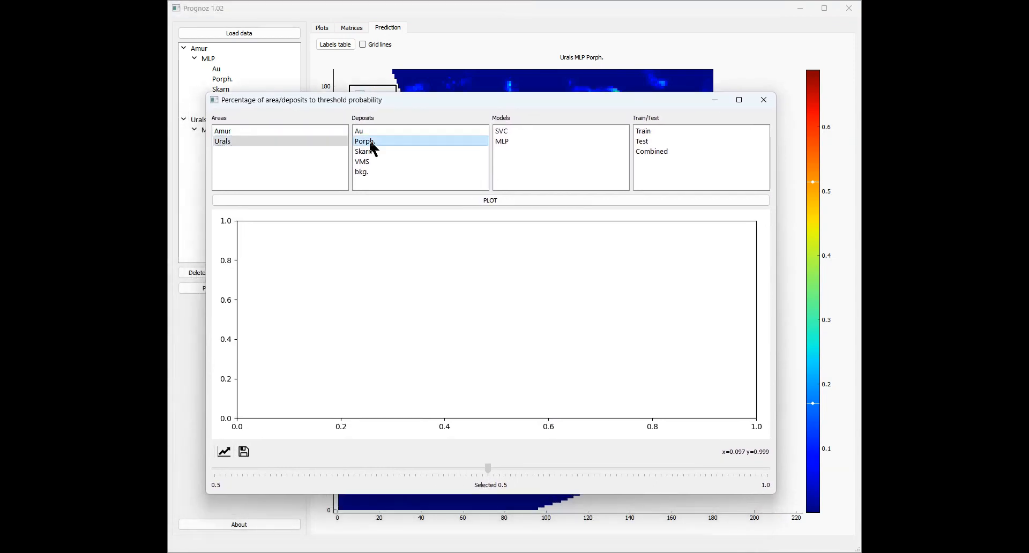
left_click(514, 141)
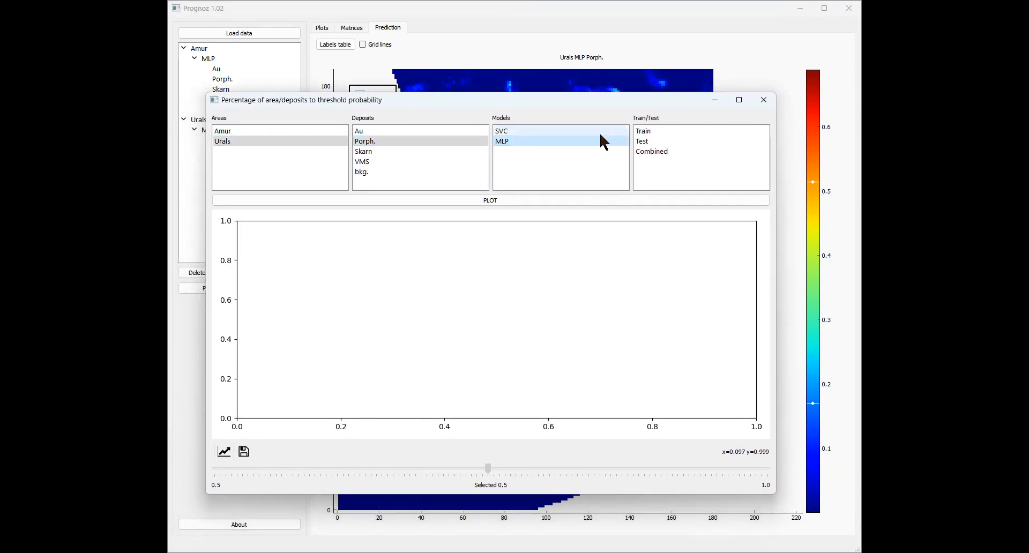
left_click(659, 142)
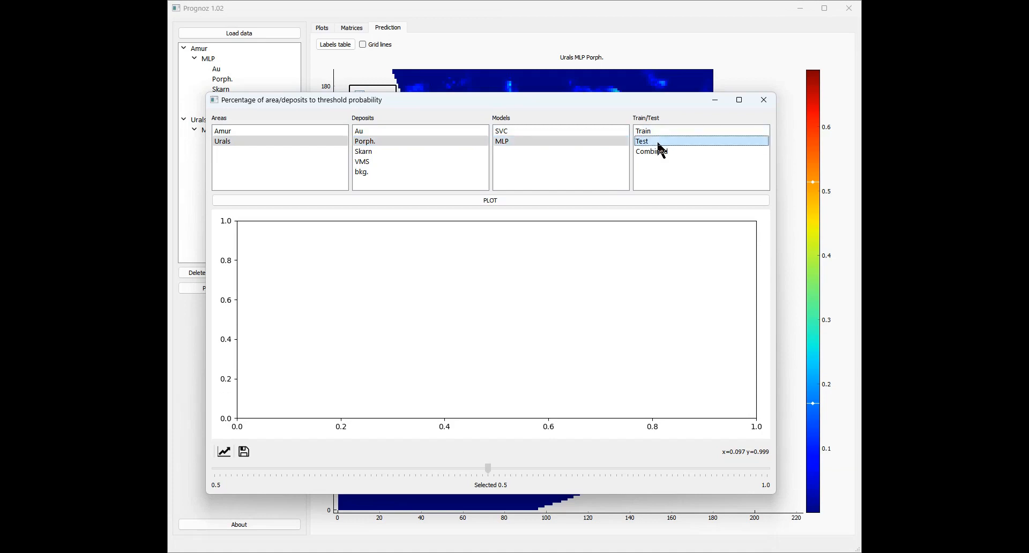
left_click(478, 200)
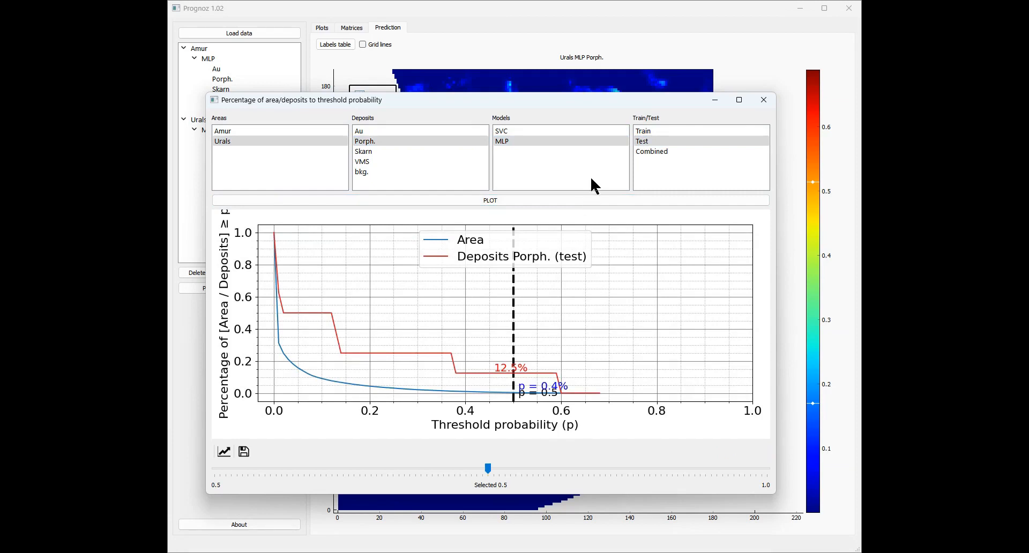
Step: Replot the area/deposits curves for Amur and Urals together, including both the Train and Test Porph. deposits
left_click_drag(654, 130, 655, 137)
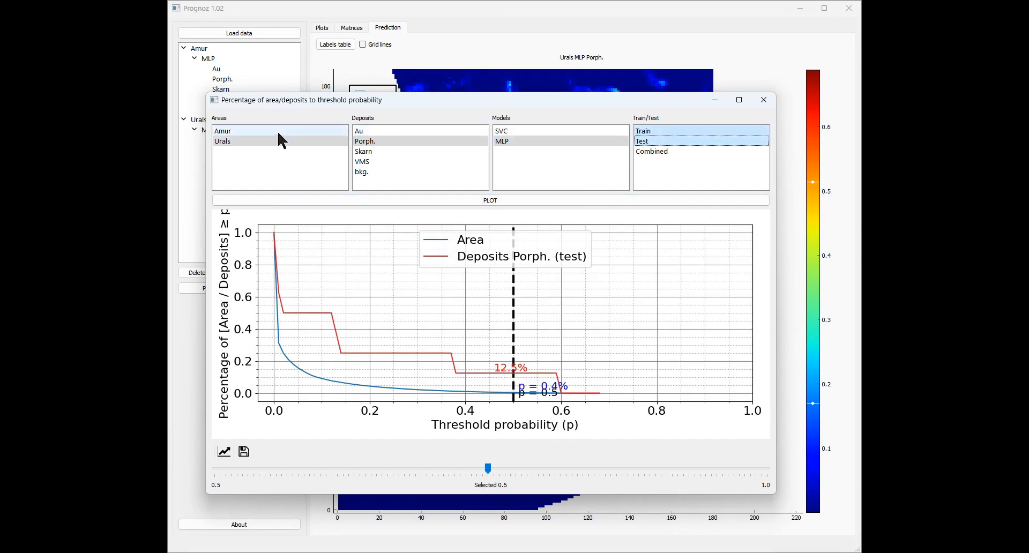
left_click_drag(277, 130, 280, 142)
left_click(495, 200)
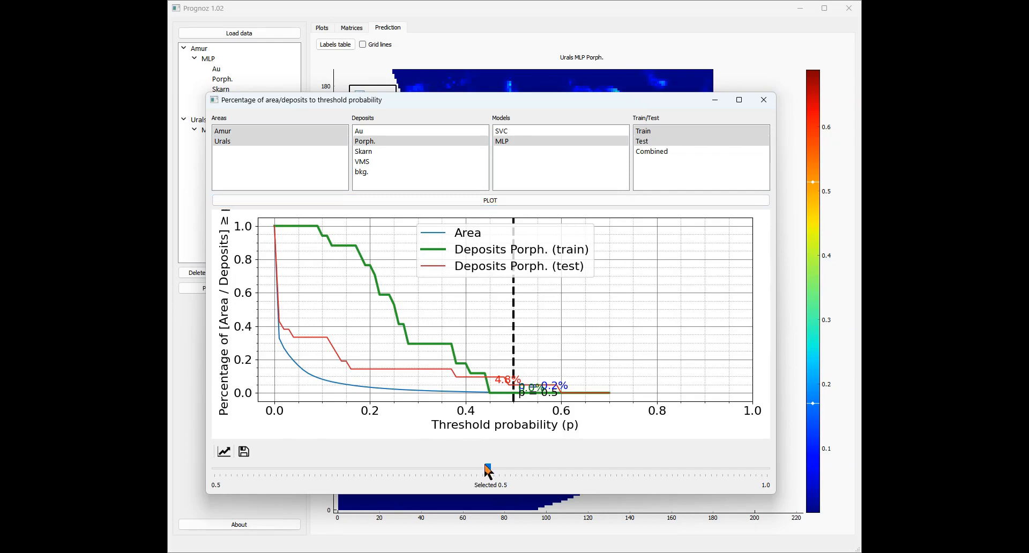
Step: Check the area and deposit percentages at threshold probabilities 0.2, 0.19 and 0.09, and close the plot window
left_click_drag(488, 470, 321, 451)
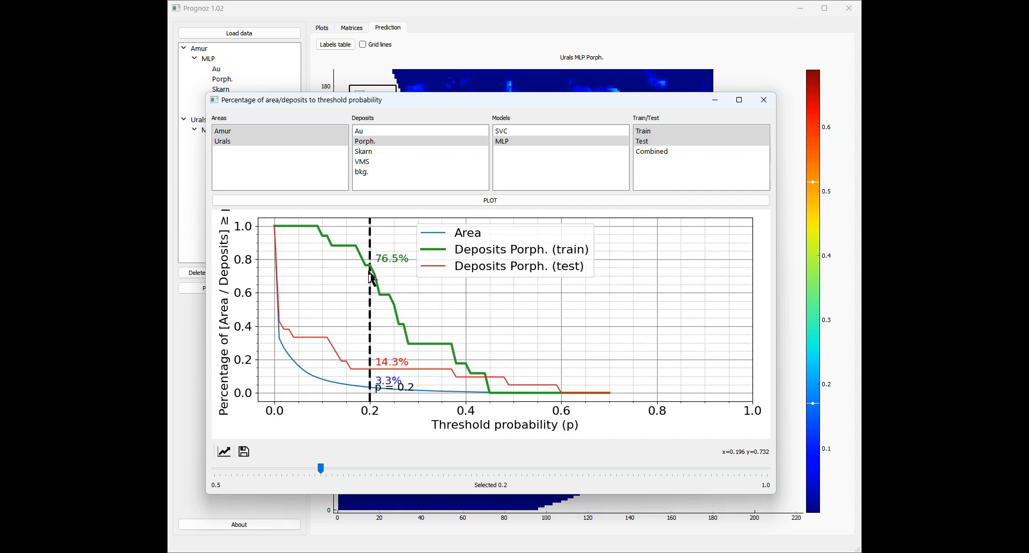
left_click(303, 463)
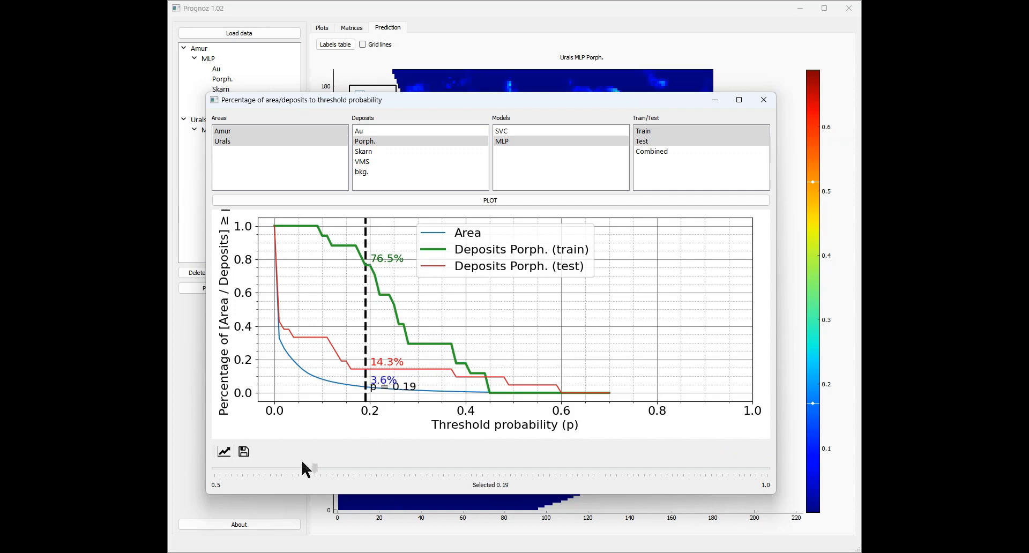
left_click_drag(303, 462, 259, 462)
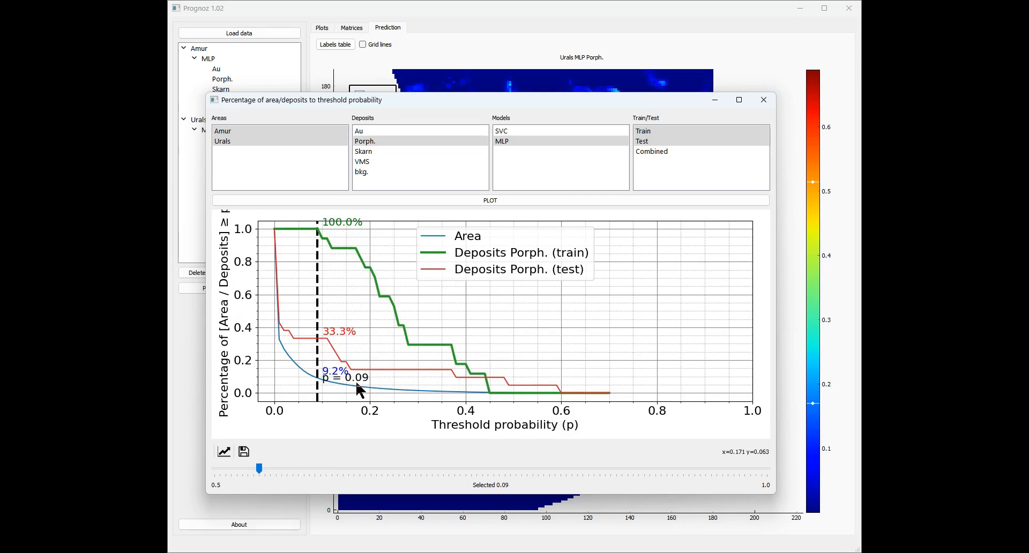
left_click(763, 101)
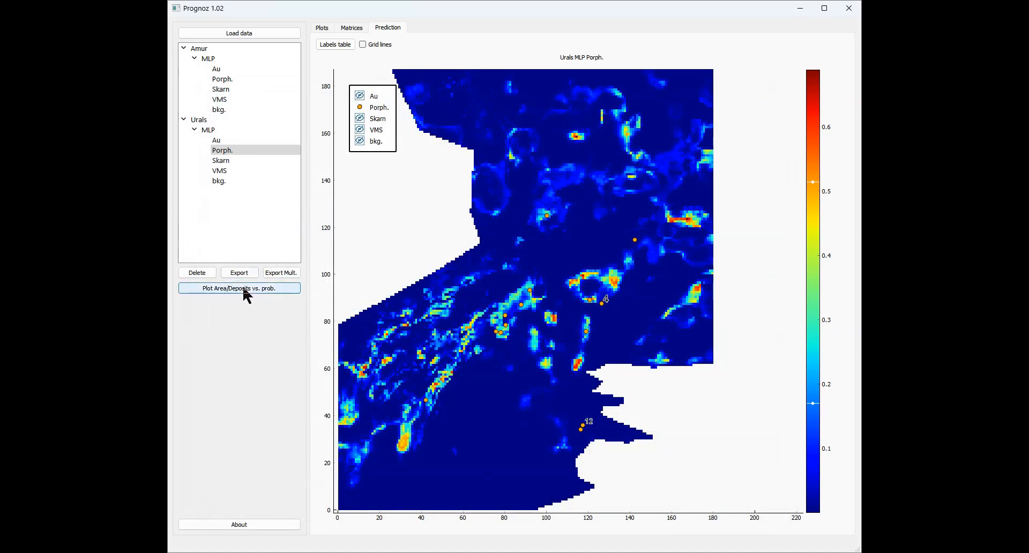
Step: Export the MLP prediction rasters of VMS, bkg., Au, Porph. and Skarn for Amur and Urals into the export folder
left_click(281, 272)
left_click(236, 170)
left_click(234, 181)
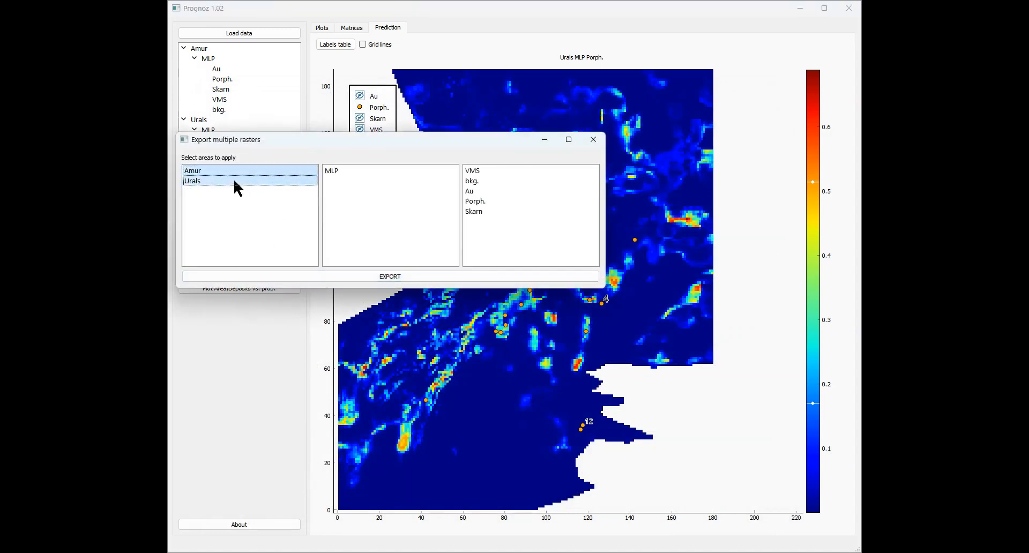
left_click(350, 171)
left_click_drag(501, 172, 502, 209)
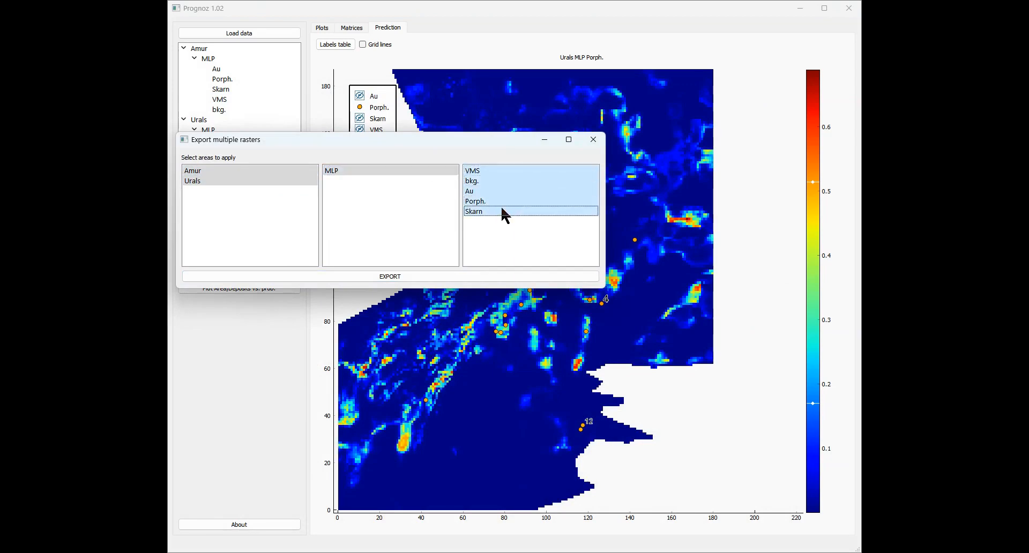
left_click(423, 275)
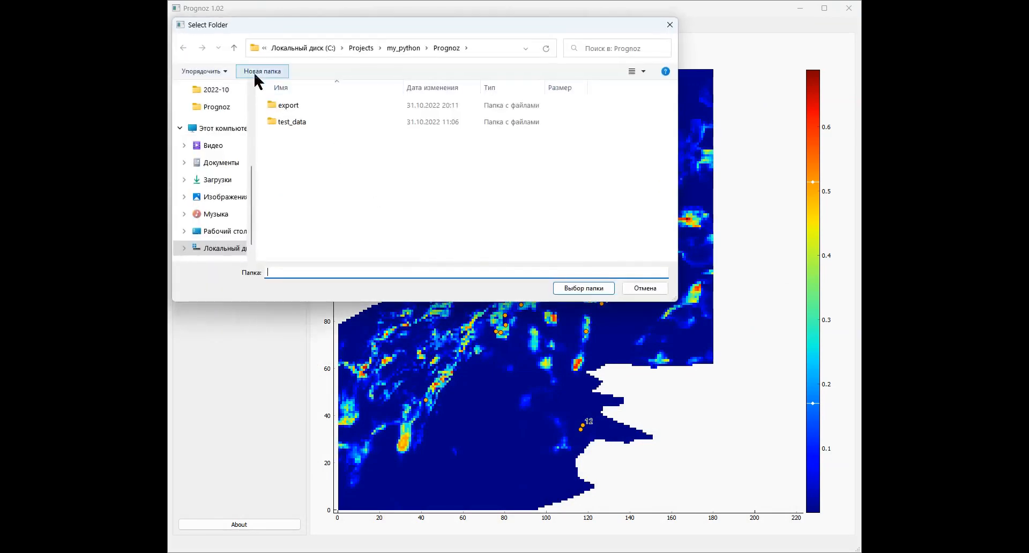
left_click(301, 108)
left_click(601, 293)
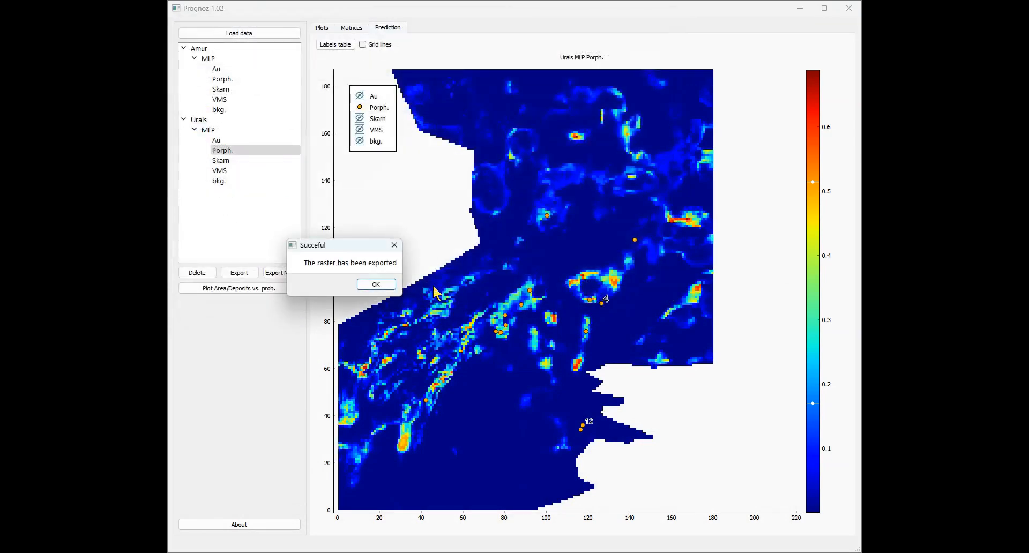
left_click(377, 286)
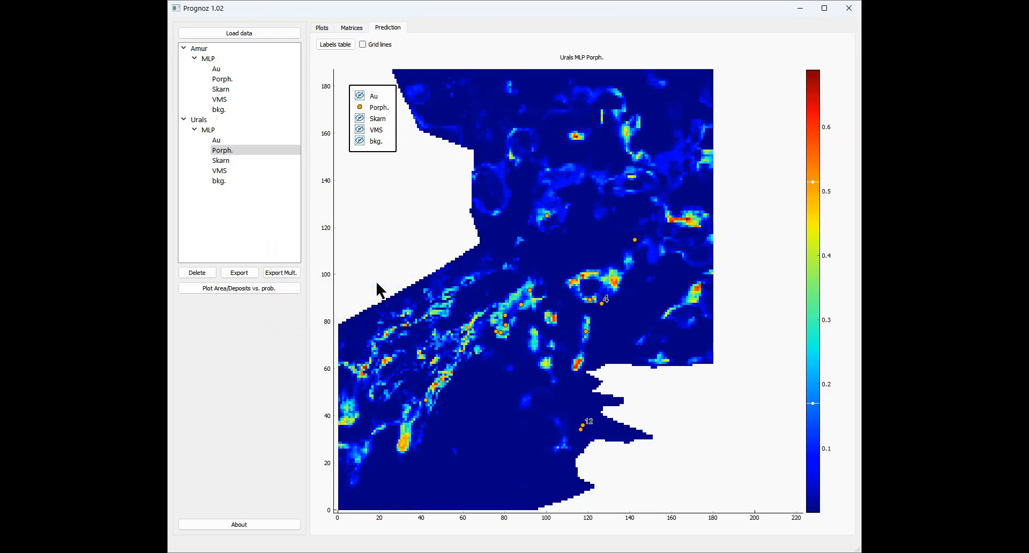